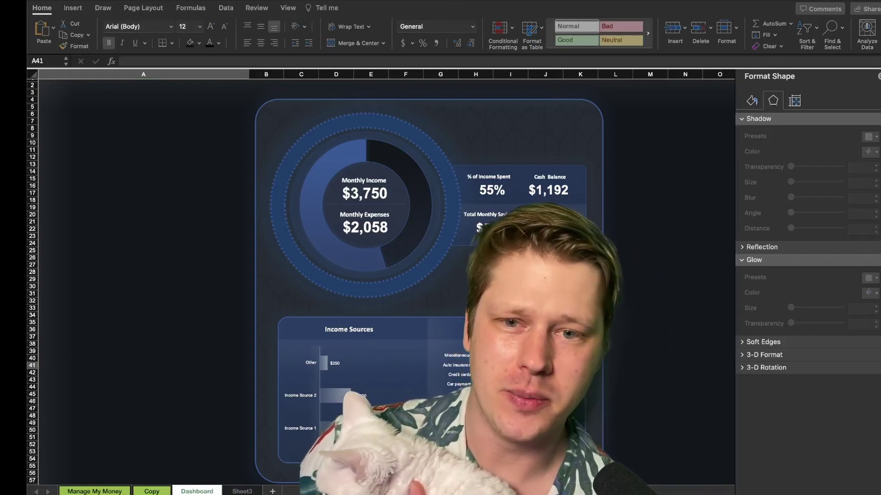
# Open the workbook template gallery from the File menu and close it without creating anything.
pyautogui.press('Escape')
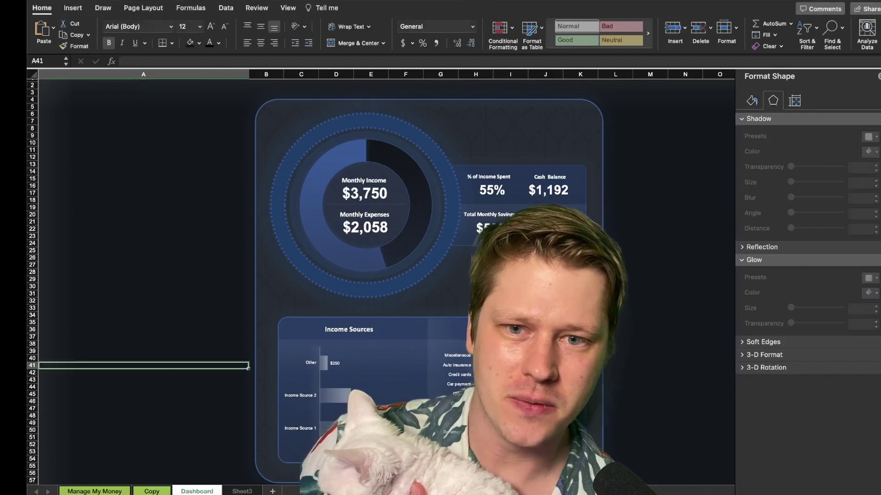
pyautogui.click(87, 1)
pyautogui.click(112, 3)
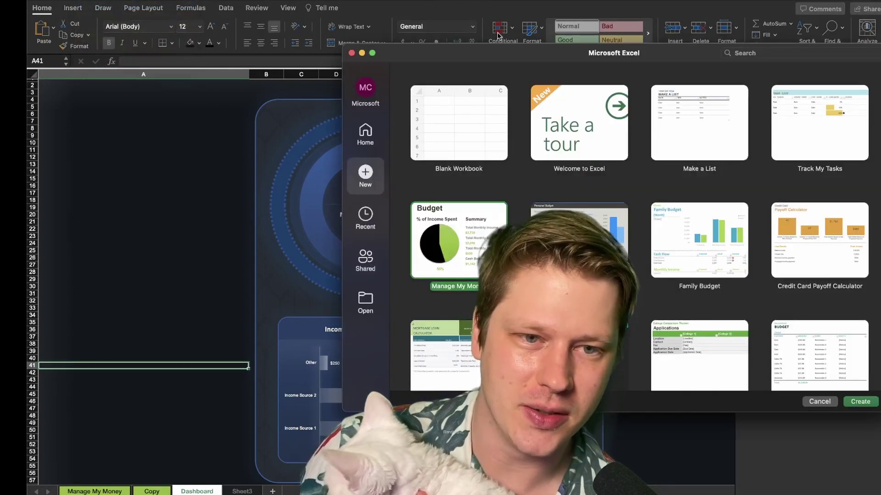
pyautogui.press('Escape')
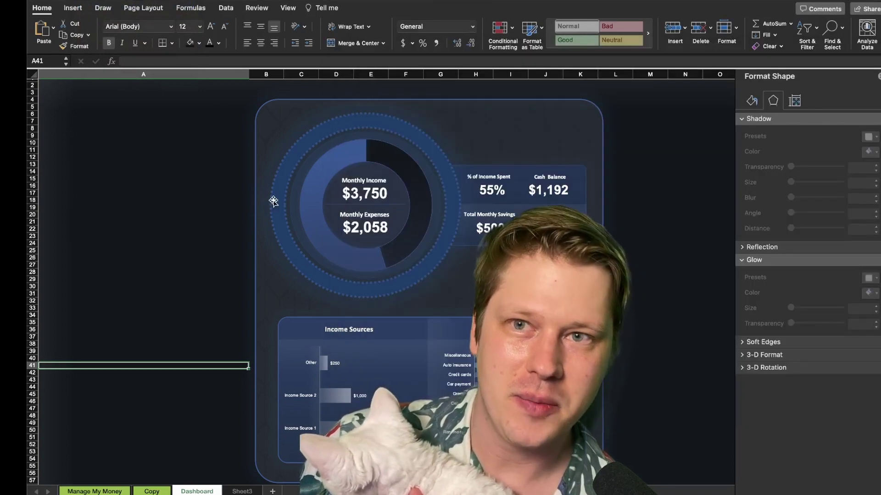
pyautogui.scroll(1, 273, 201)
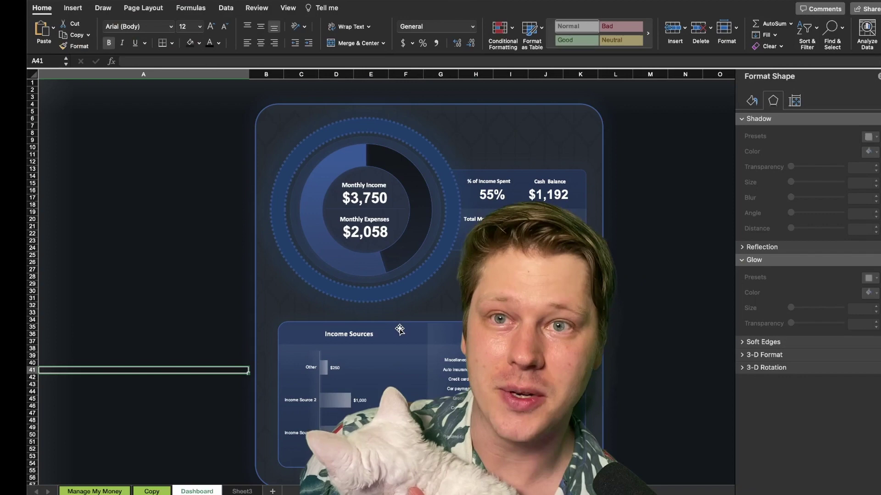
pyautogui.scroll(-5, 374, 341)
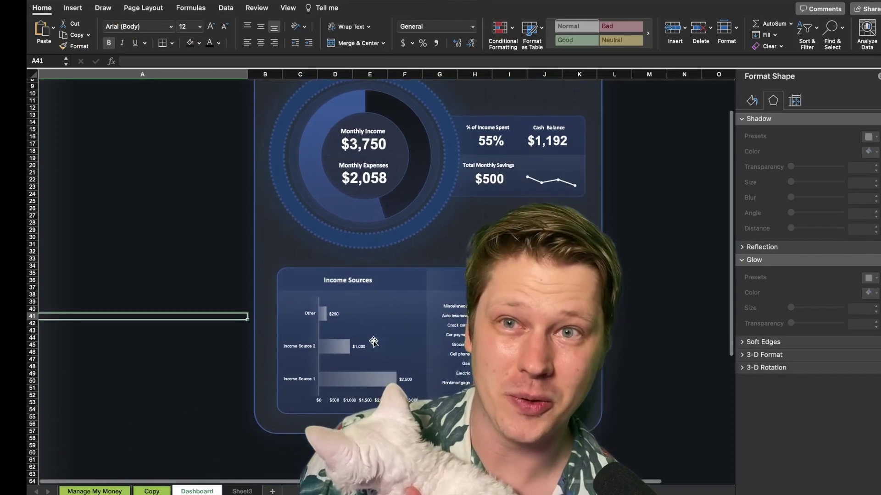
pyautogui.scroll(5, 374, 342)
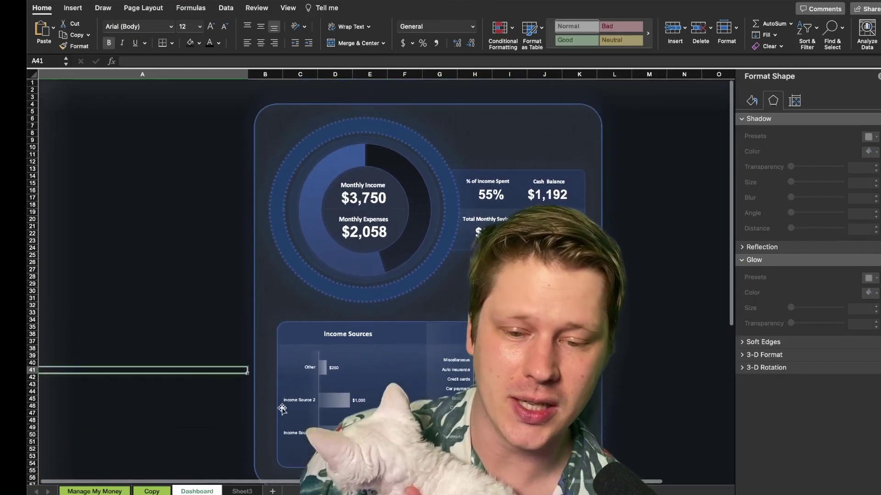
# Review the Income Source 1, Gas expense and 2/1/2023 savings entries on the Copy sheet.
pyautogui.click(146, 491)
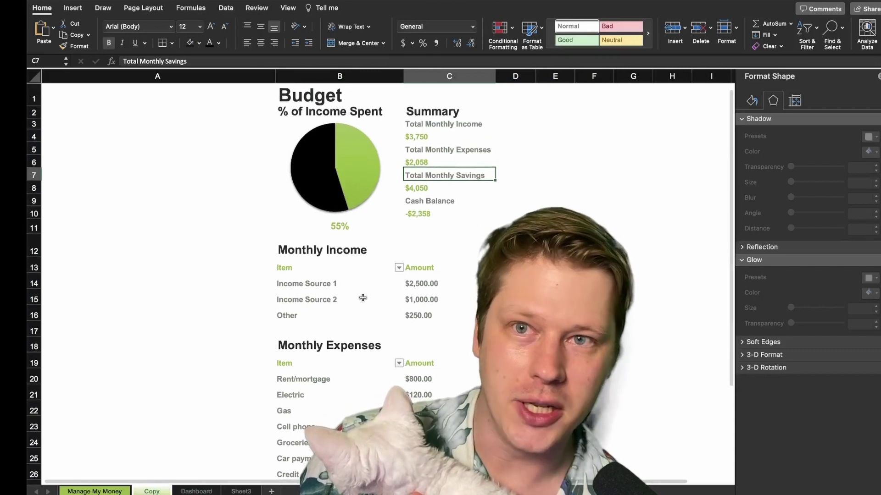
pyautogui.hscroll(1, 344, 246)
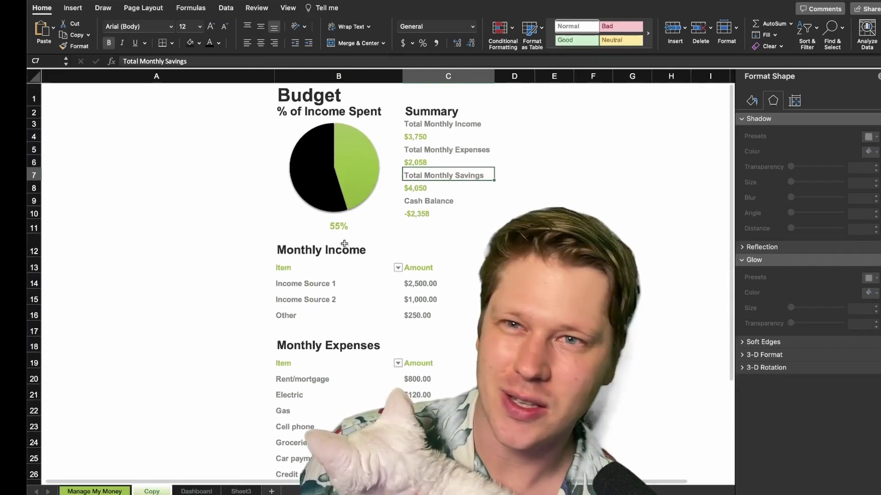
pyautogui.scroll(-3, 343, 263)
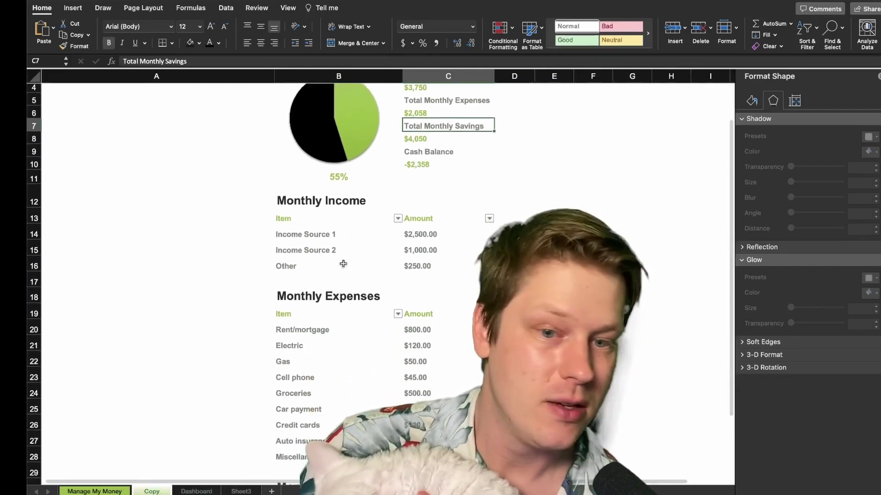
pyautogui.click(308, 219)
pyautogui.click(290, 344)
pyautogui.scroll(-4, 291, 342)
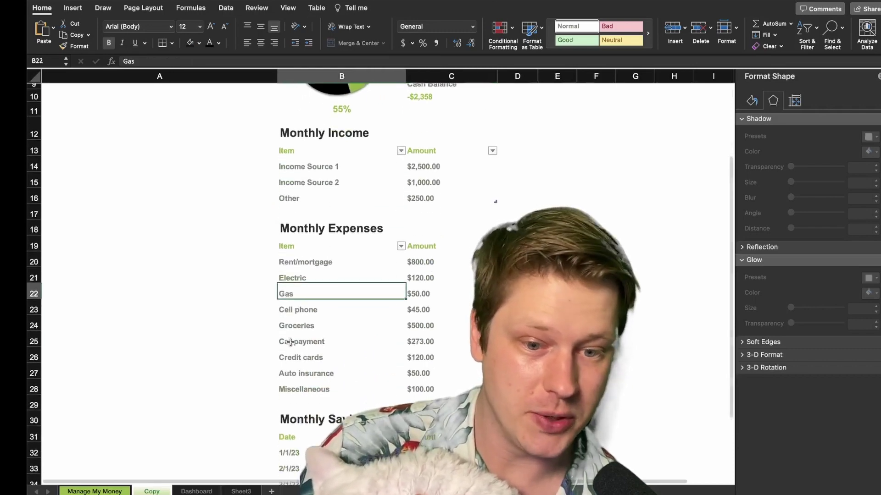
pyautogui.scroll(-5, 304, 370)
pyautogui.click(305, 369)
pyautogui.scroll(10, 321, 298)
pyautogui.scroll(-1, 366, 205)
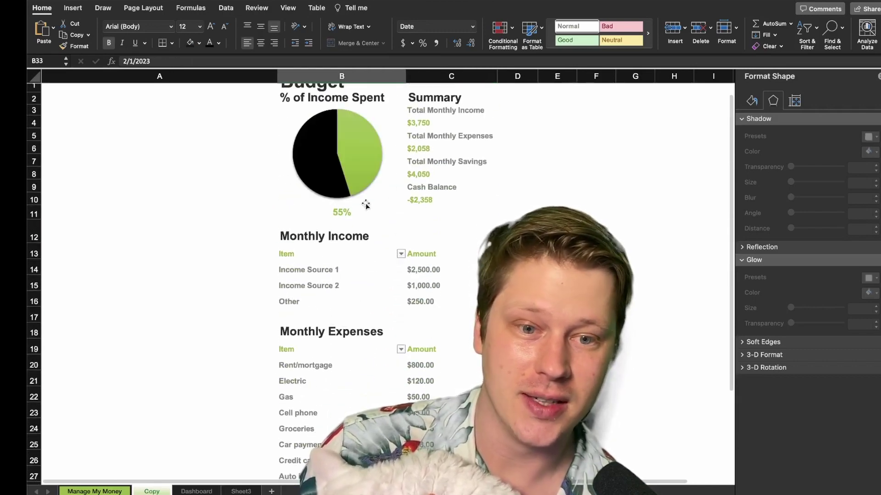
pyautogui.scroll(1, 314, 158)
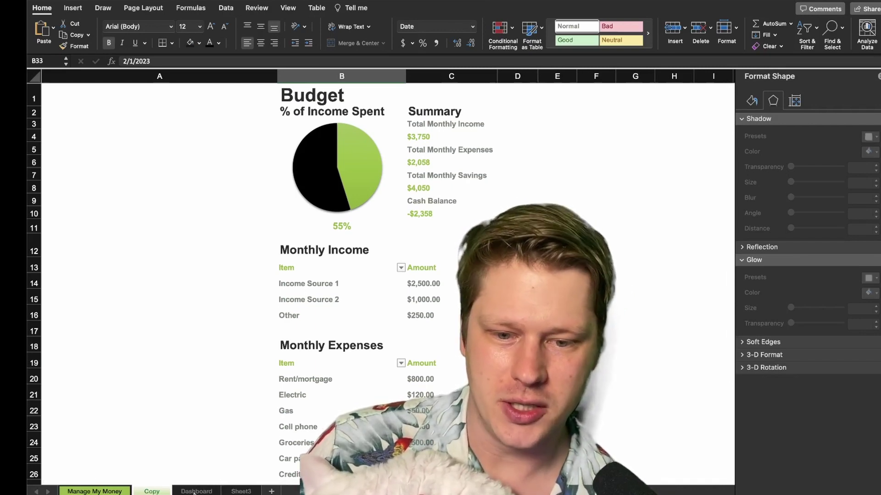
# Move to the empty Sheet3 and fill every cell with a dark colour.
pyautogui.click(195, 492)
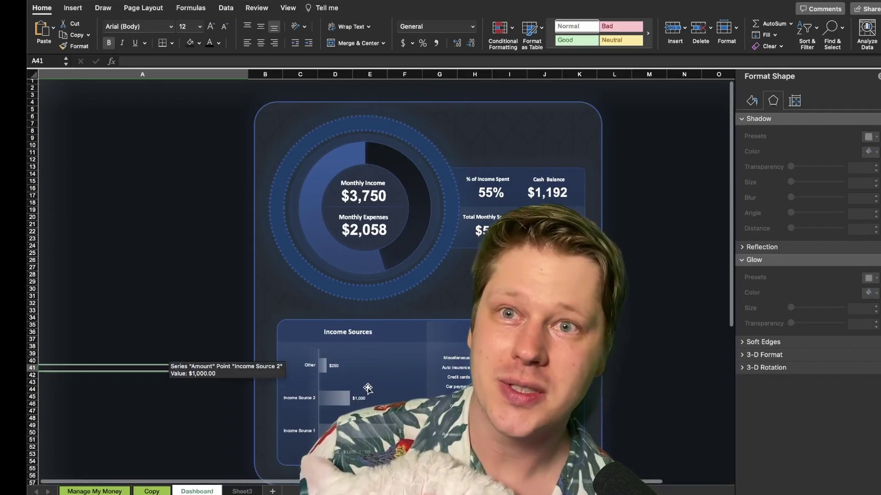
pyautogui.scroll(-3, 368, 388)
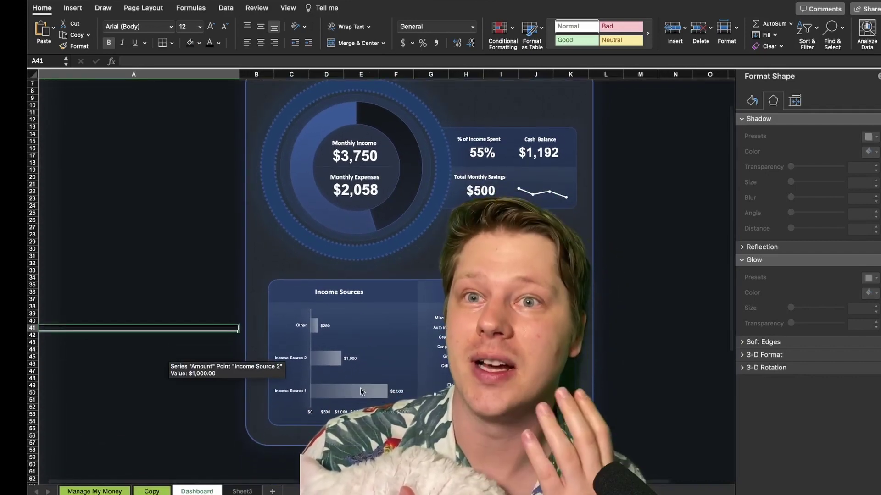
pyautogui.hscroll(-1, 396, 381)
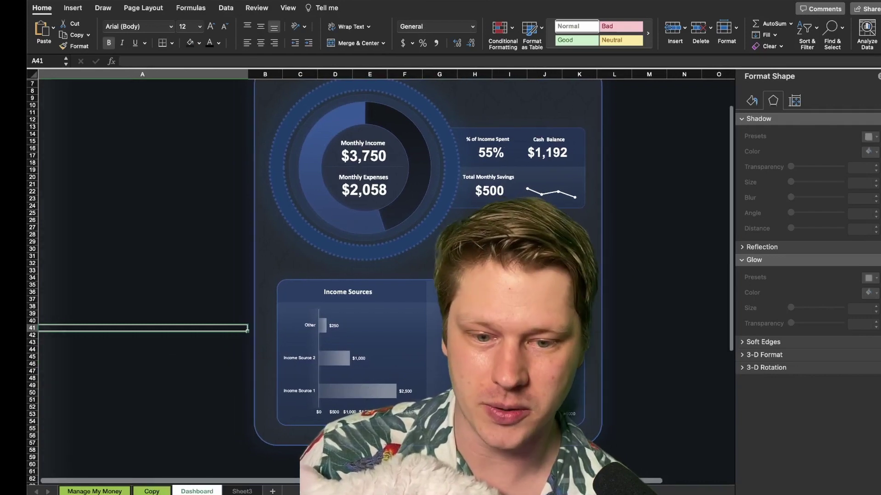
pyautogui.hotkey('ctrl', 'pagedown')
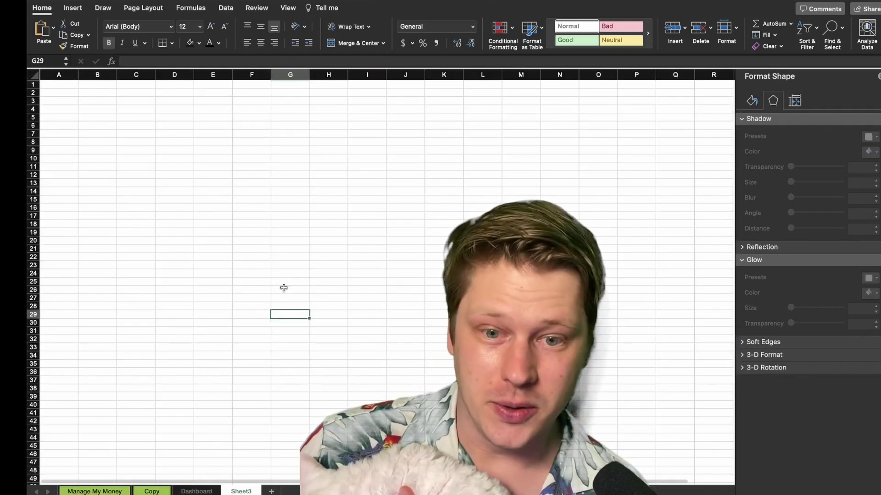
pyautogui.click(268, 301)
pyautogui.click(167, 94)
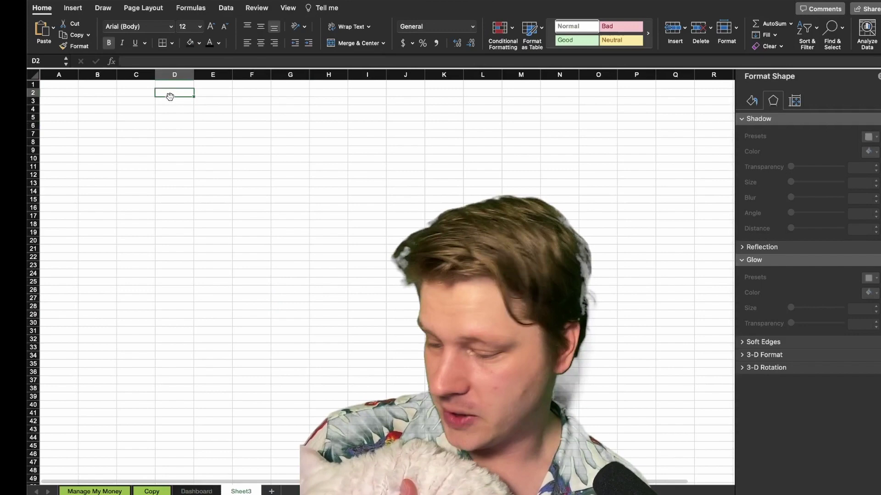
pyautogui.hotkey('ctrl', 'a')
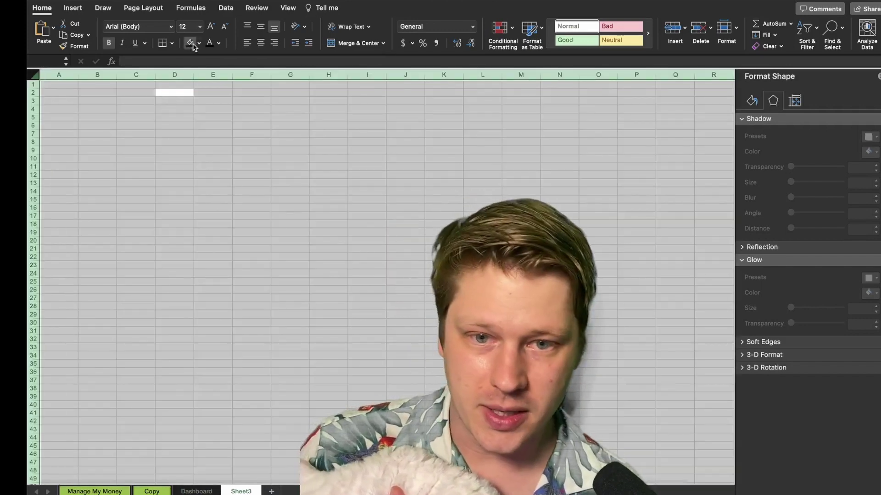
pyautogui.click(193, 44)
pyautogui.click(210, 120)
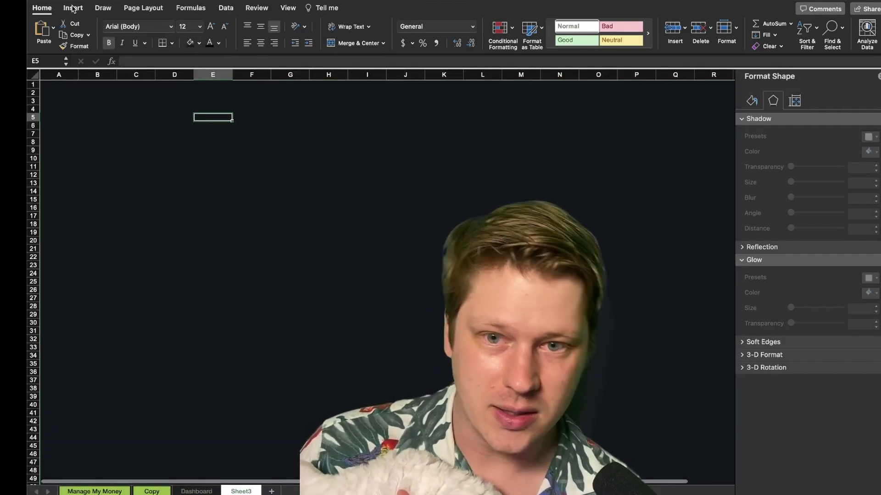
# Draw a large rounded rectangle panel on Sheet3.
pyautogui.click(73, 10)
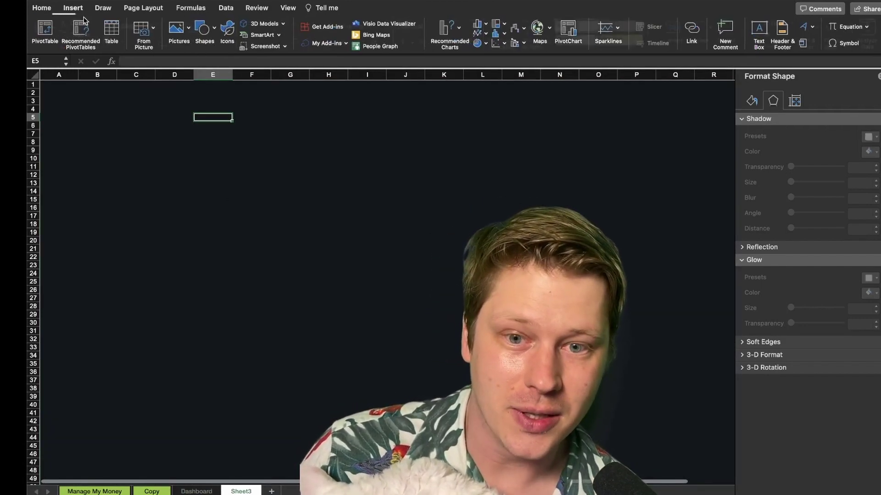
pyautogui.click(205, 30)
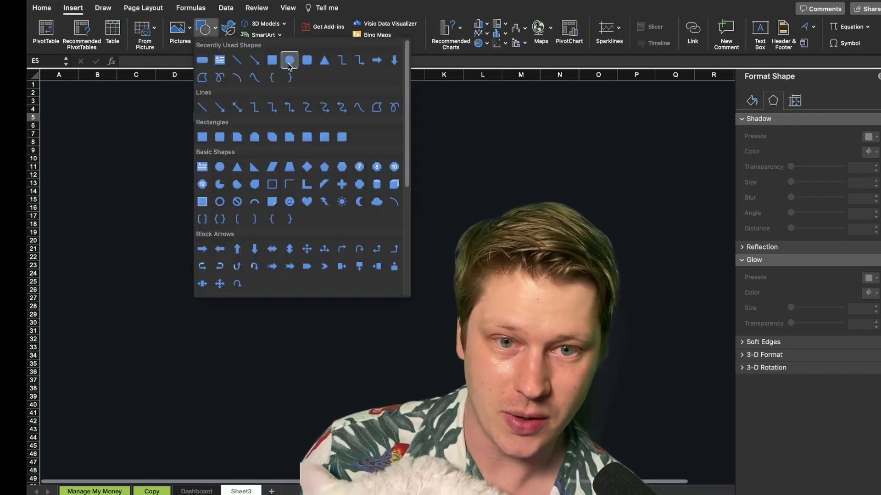
pyautogui.click(289, 61)
pyautogui.moveTo(240, 97); pyautogui.dragTo(560, 489)
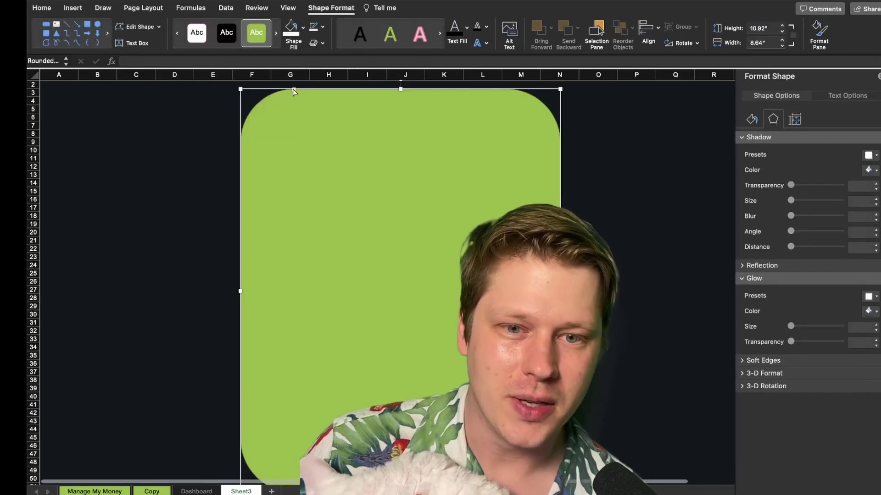
pyautogui.moveTo(293, 89); pyautogui.dragTo(257, 91)
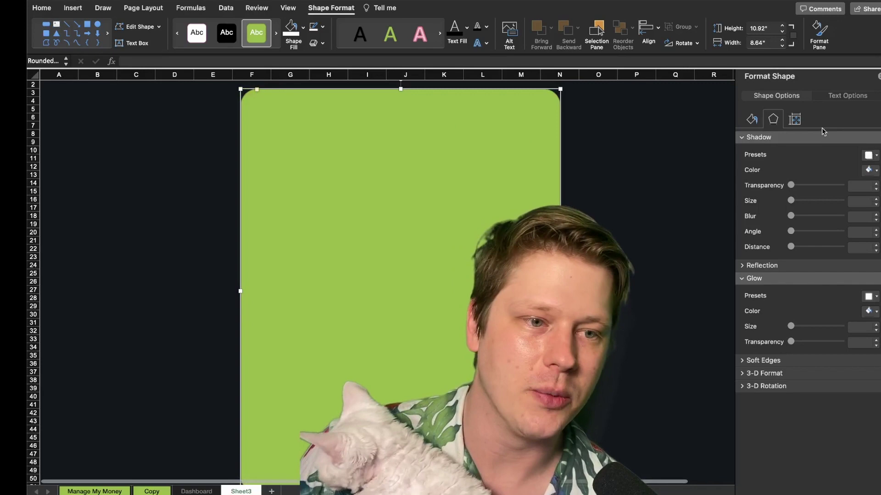
# Give the panel a picture or texture fill at 93% transparency and a 40 pt glow.
pyautogui.click(752, 120)
pyautogui.click(757, 183)
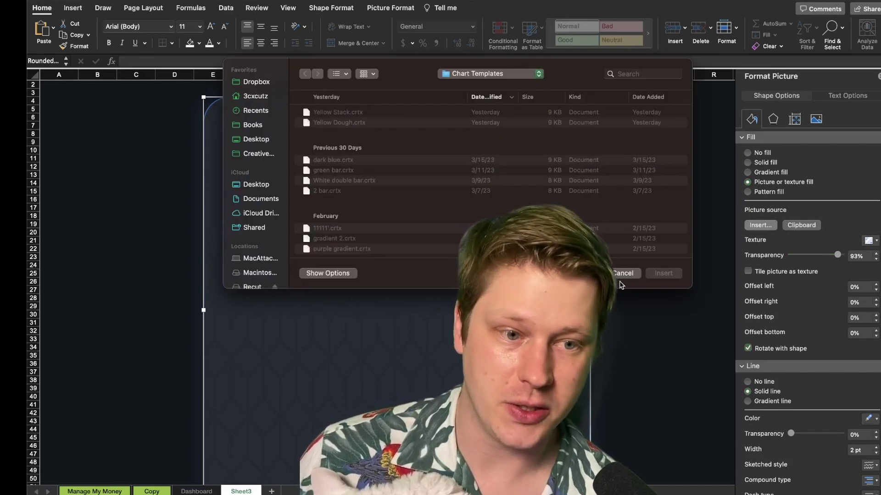
pyautogui.click(622, 275)
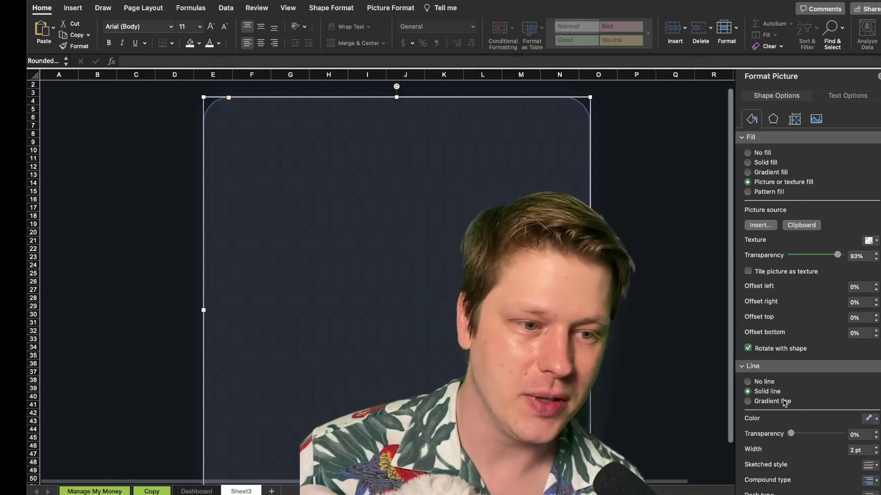
pyautogui.click(773, 120)
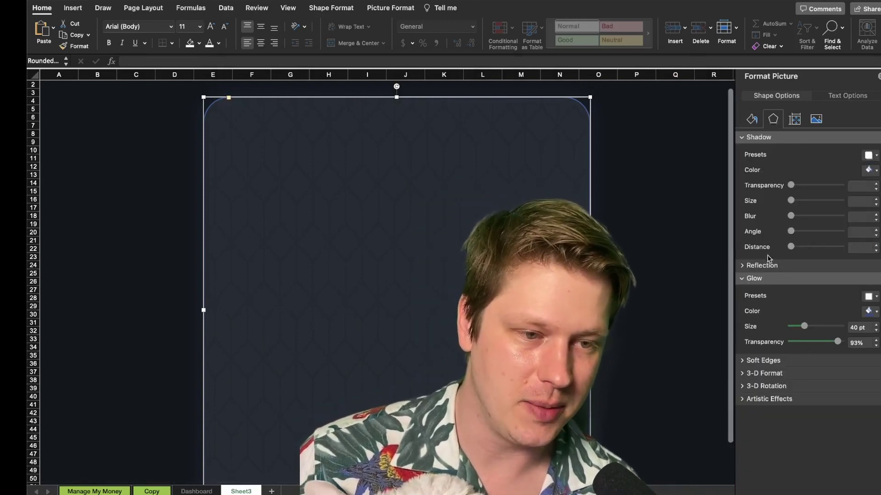
pyautogui.click(679, 317)
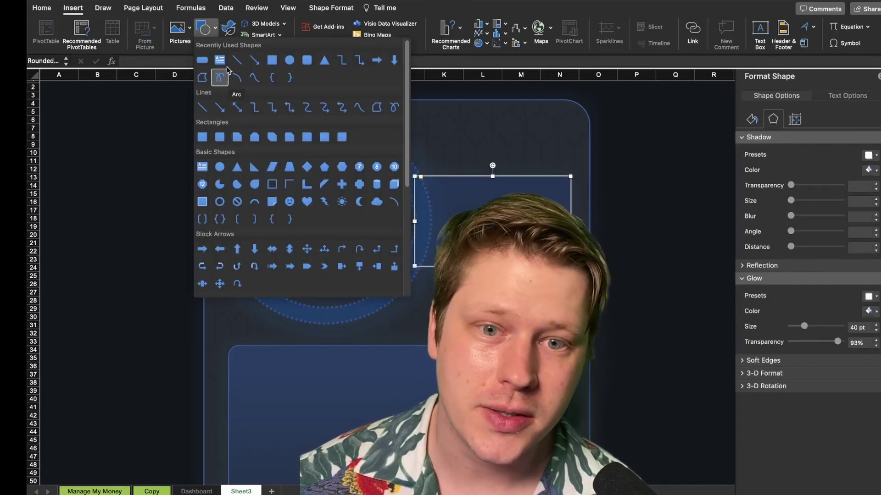
pyautogui.click(307, 60)
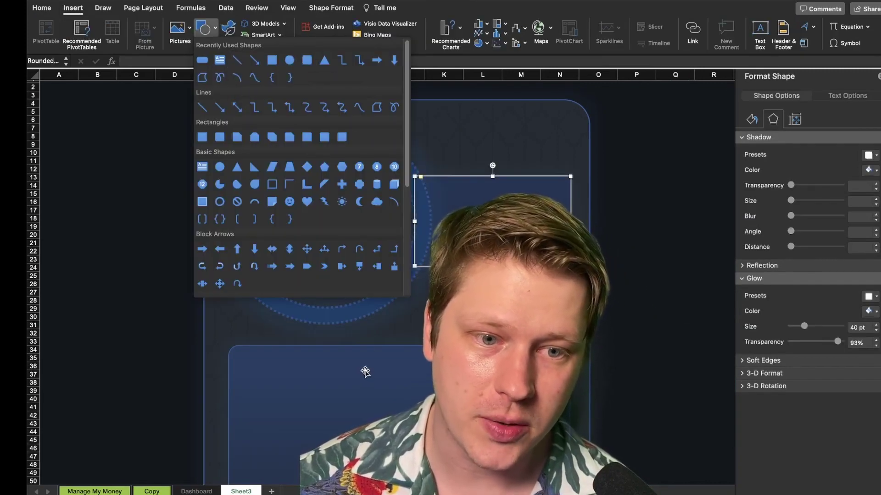
pyautogui.click(408, 408)
pyautogui.scroll(-3, 409, 408)
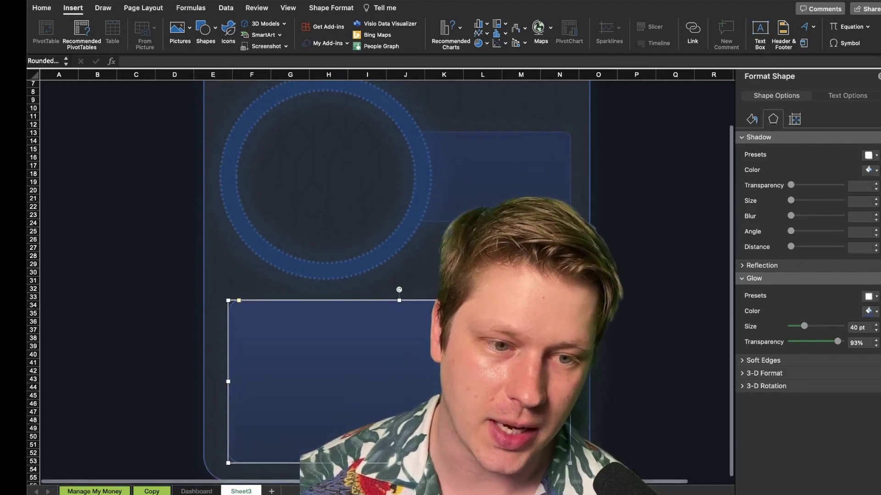
pyautogui.hscroll(1, 380, 277)
pyautogui.scroll(1, 380, 277)
pyautogui.click(458, 215)
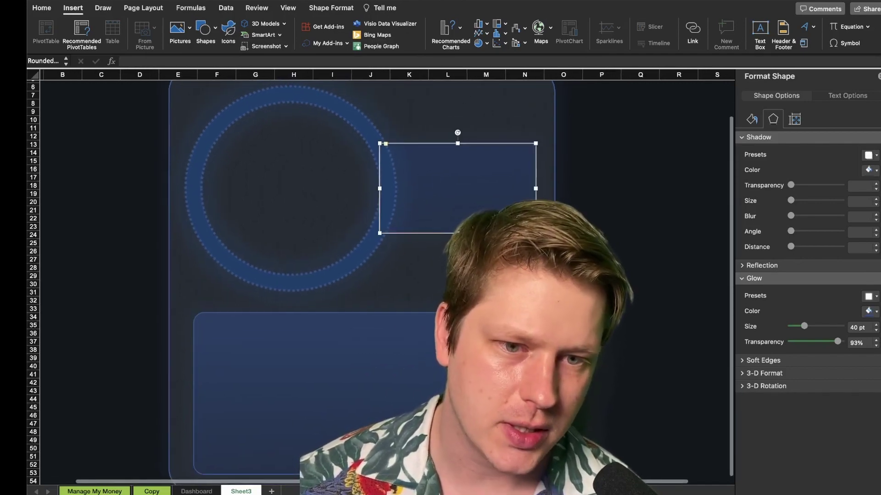
pyautogui.click(283, 91)
pyautogui.scroll(1, 630, 364)
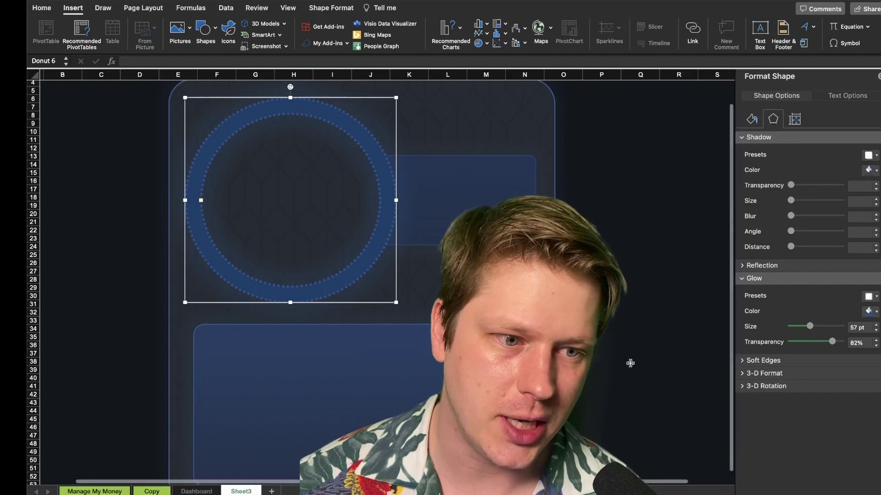
pyautogui.click(205, 28)
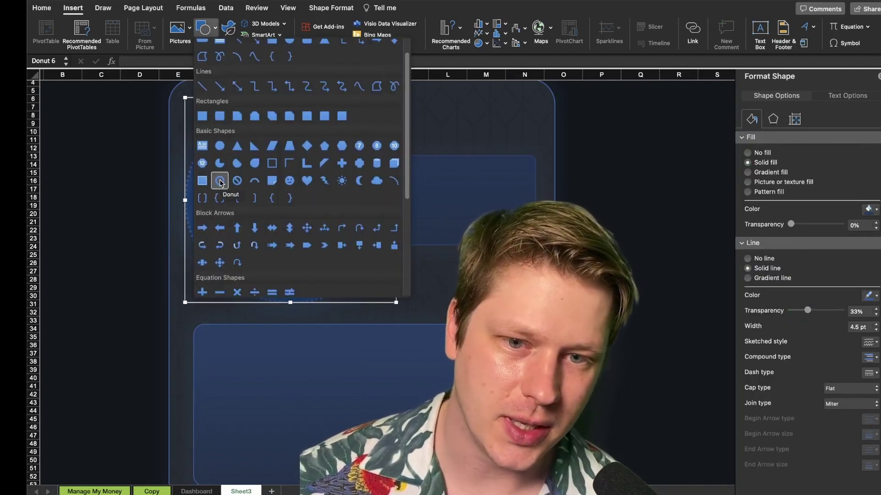
pyautogui.press('Escape')
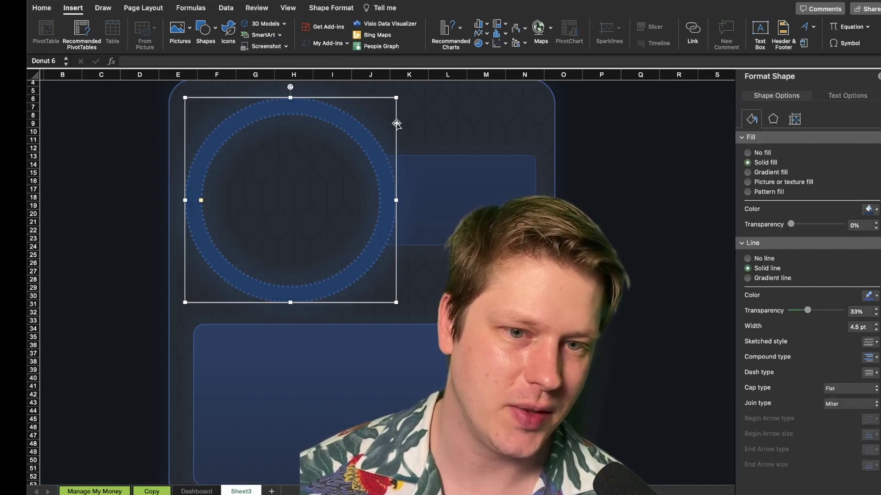
pyautogui.click(773, 119)
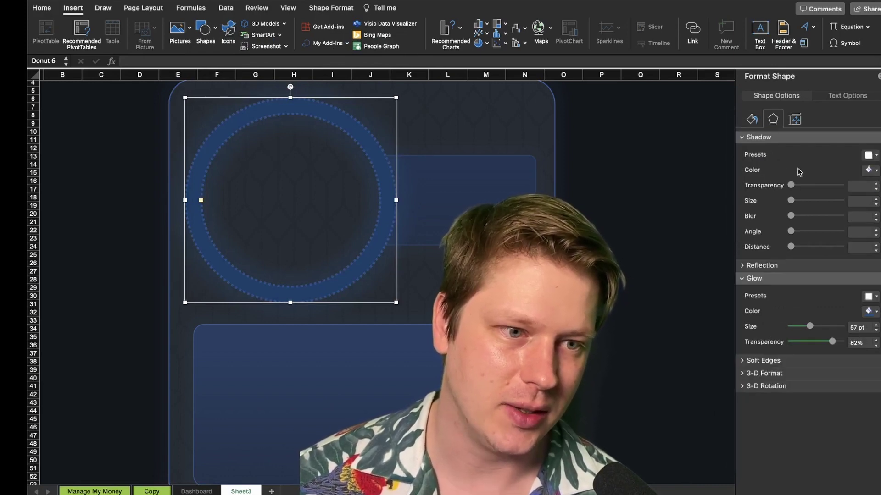
pyautogui.click(496, 220)
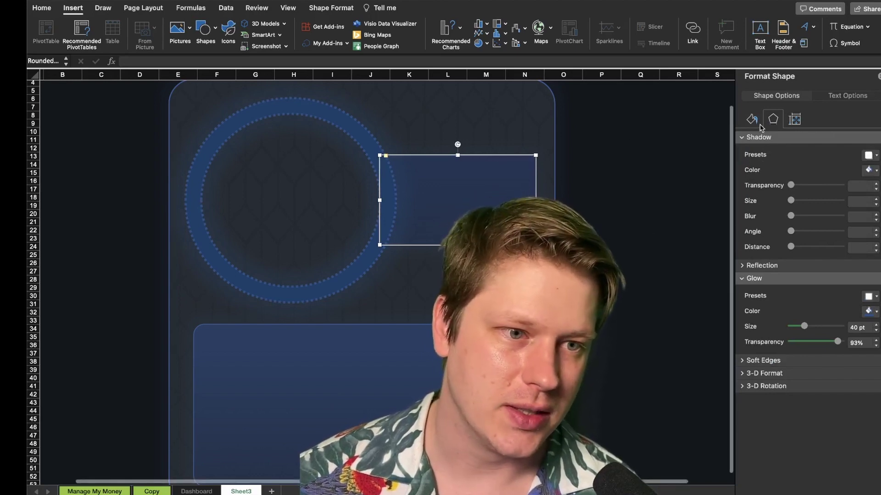
pyautogui.click(752, 118)
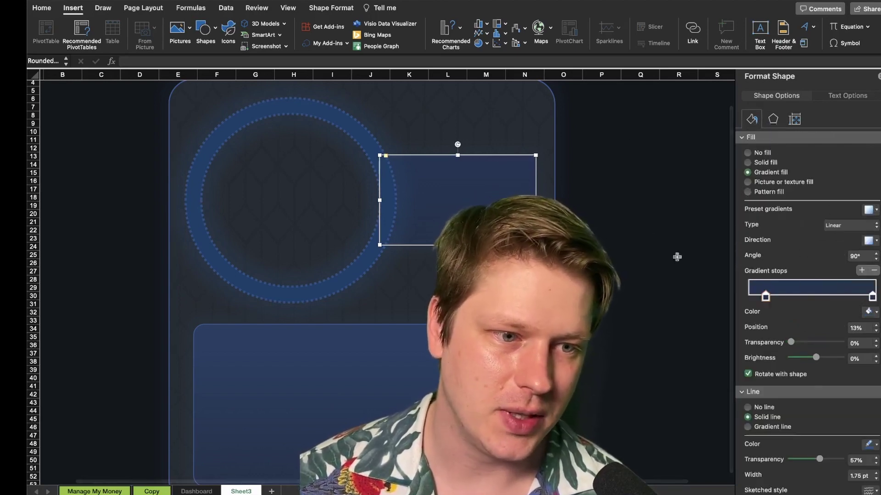
pyautogui.click(418, 339)
pyautogui.scroll(-2, 418, 339)
pyautogui.moveTo(605, 253); pyautogui.dragTo(605, 289)
pyautogui.scroll(2, 606, 289)
pyautogui.scroll(2, 334, 281)
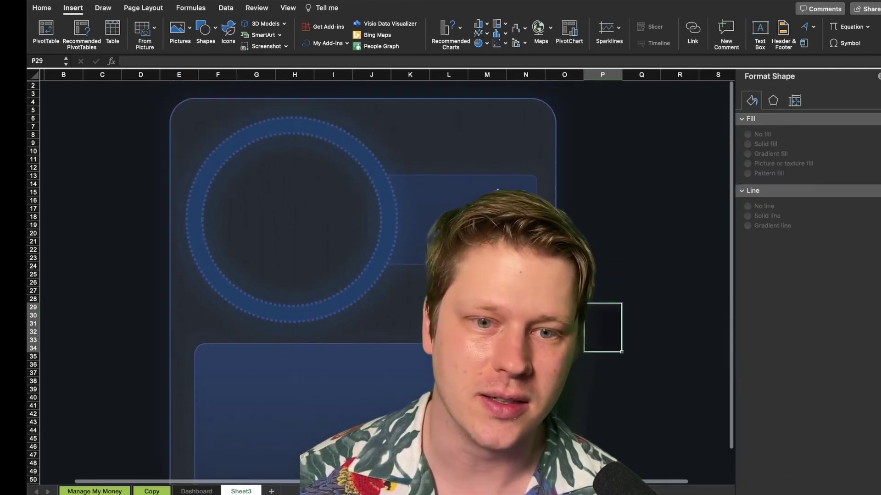
# Draw a circle centred in the donut ring, with fill 80% and outline 78% transparent.
pyautogui.click(205, 29)
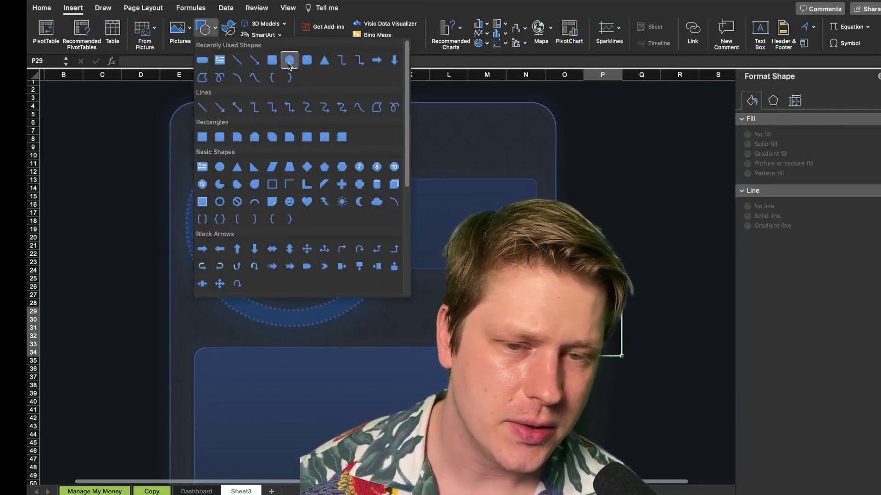
pyautogui.click(289, 60)
pyautogui.moveTo(202, 138); pyautogui.dragTo(381, 310)
pyautogui.moveTo(314, 228); pyautogui.dragTo(314, 230)
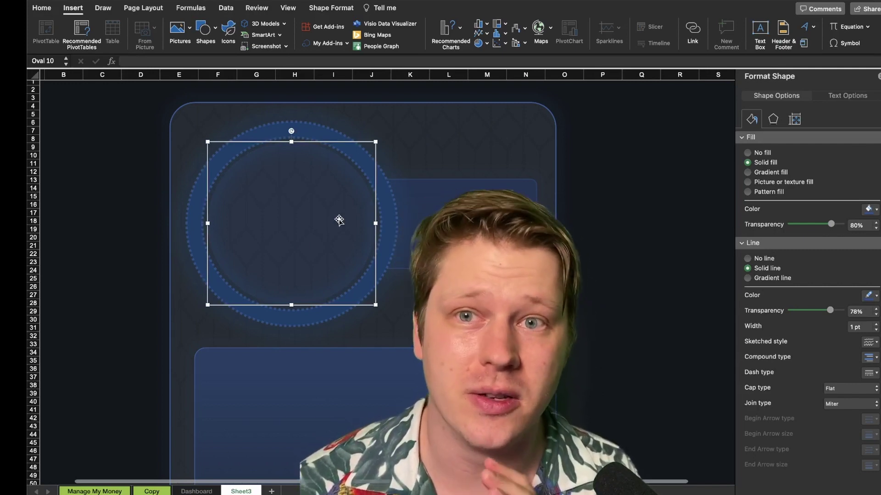
pyautogui.click(591, 196)
pyautogui.scroll(-2, 380, 282)
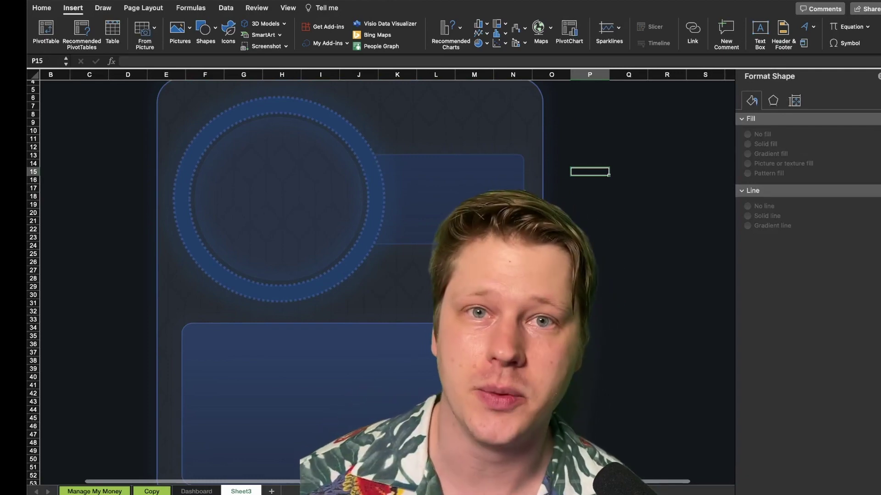
pyautogui.scroll(2, 226, 405)
pyautogui.hscroll(-1, 226, 405)
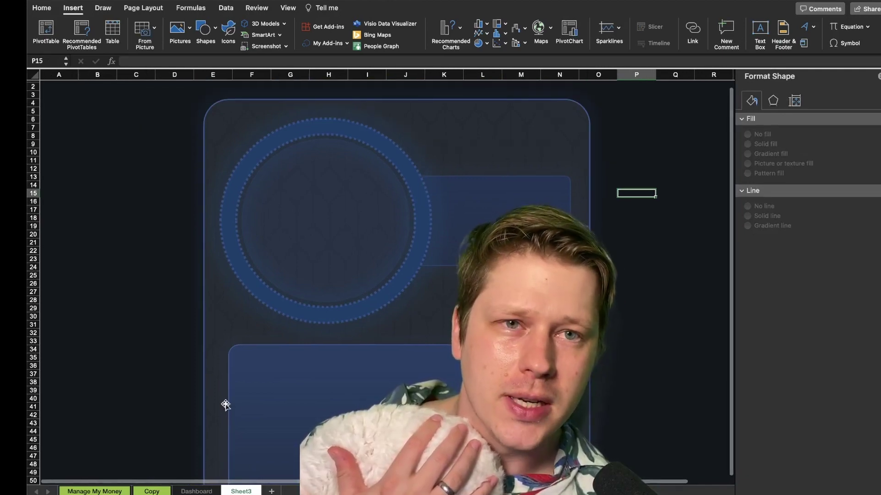
pyautogui.click(311, 281)
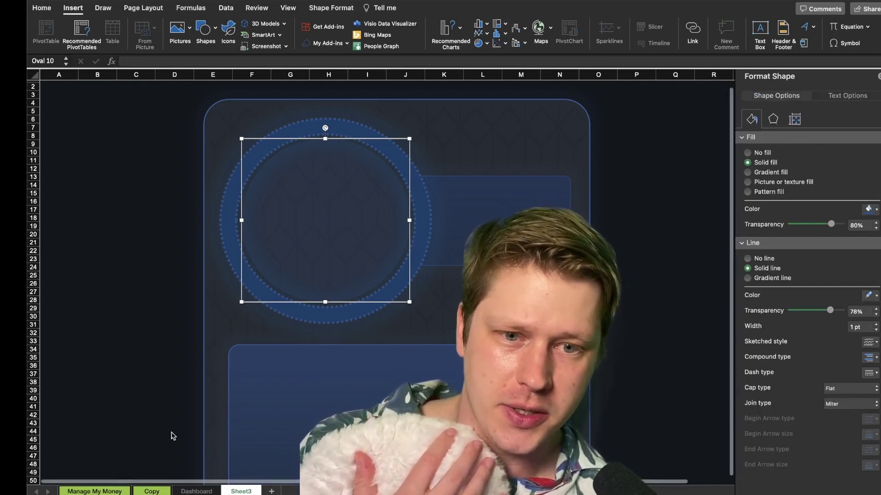
# Paste the % of Income Spent pie chart from the Copy sheet onto Sheet3 with No fill.
pyautogui.click(152, 491)
pyautogui.click(346, 208)
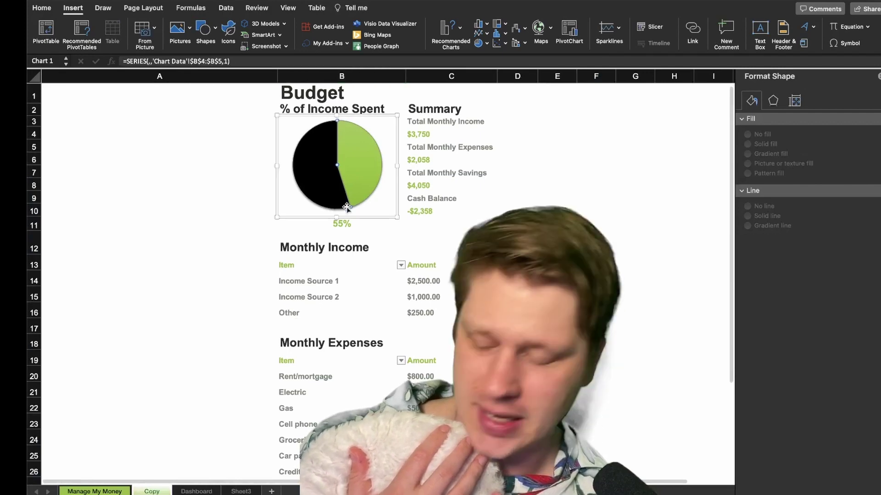
pyautogui.click(336, 216)
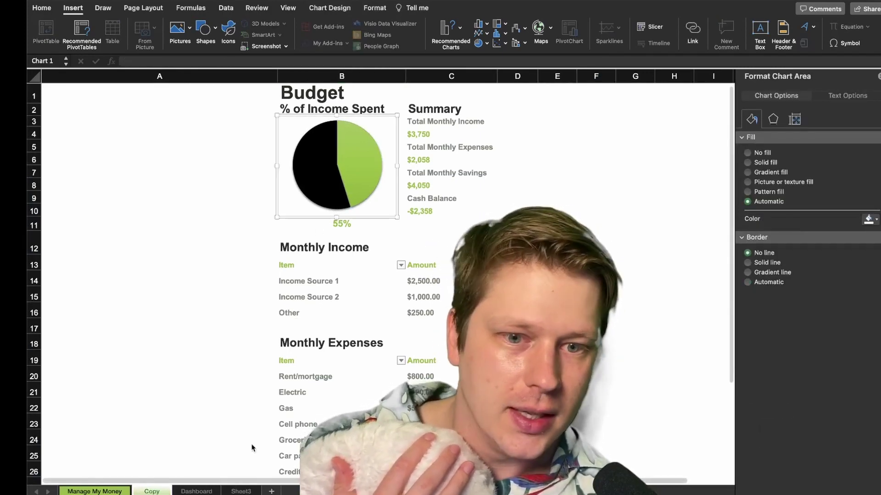
pyautogui.press('super+v')
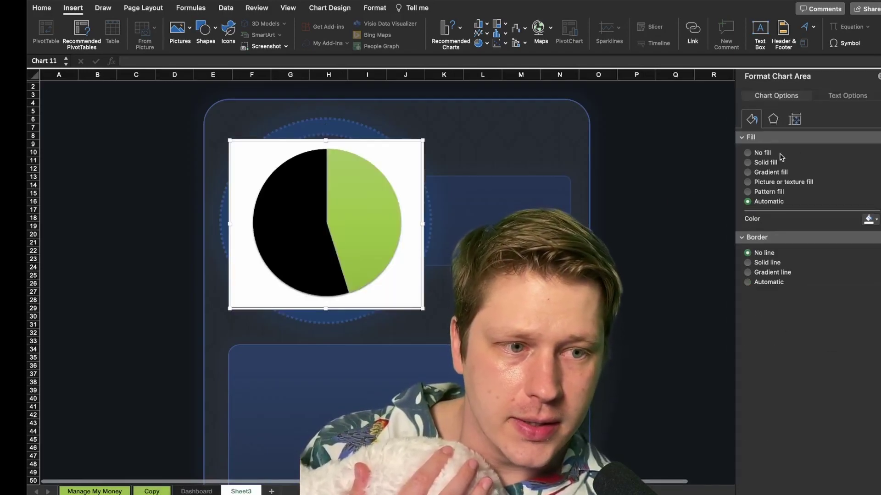
pyautogui.click(767, 154)
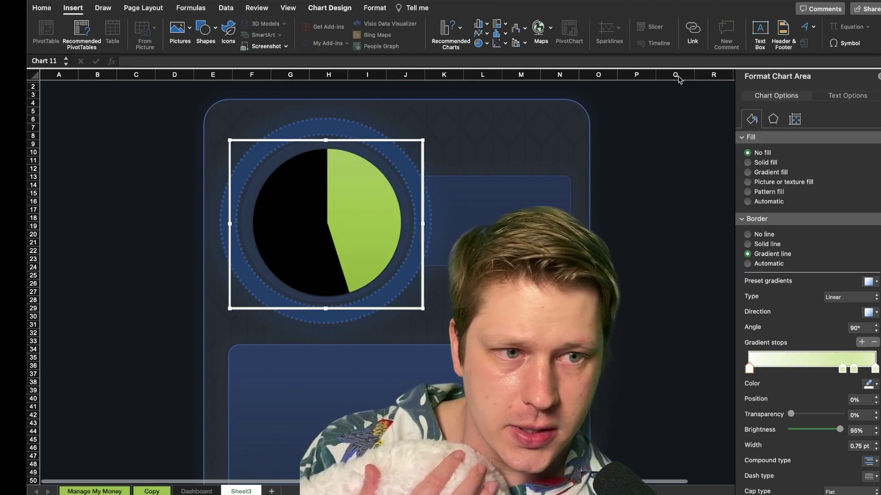
# Convert the pasted pie chart to a doughnut chart and set its hole size to 70%.
pyautogui.click(647, 32)
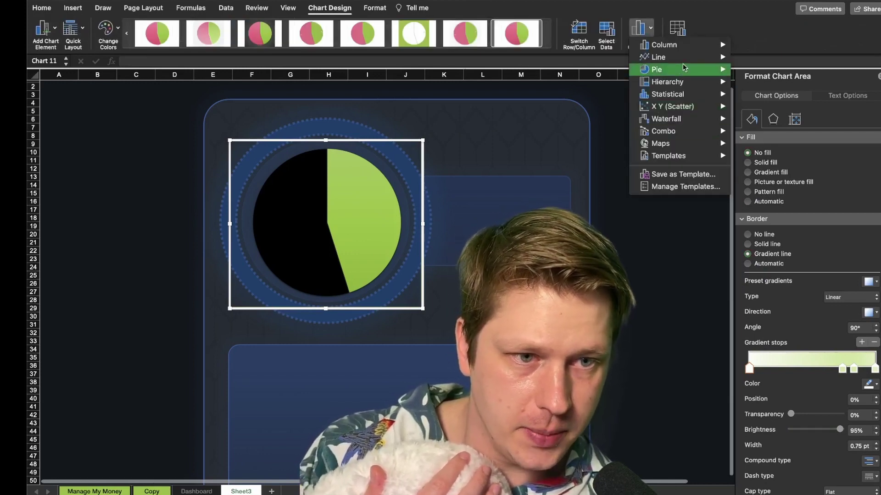
pyautogui.moveTo(684, 68)
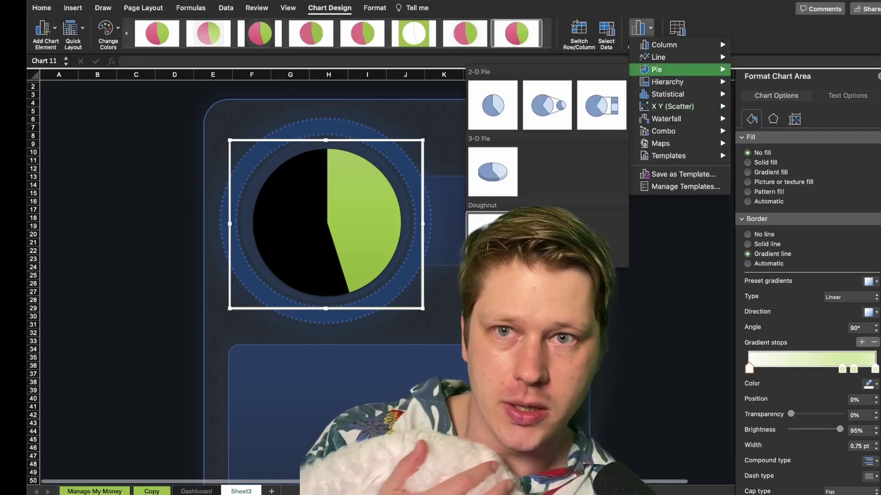
pyautogui.click(489, 235)
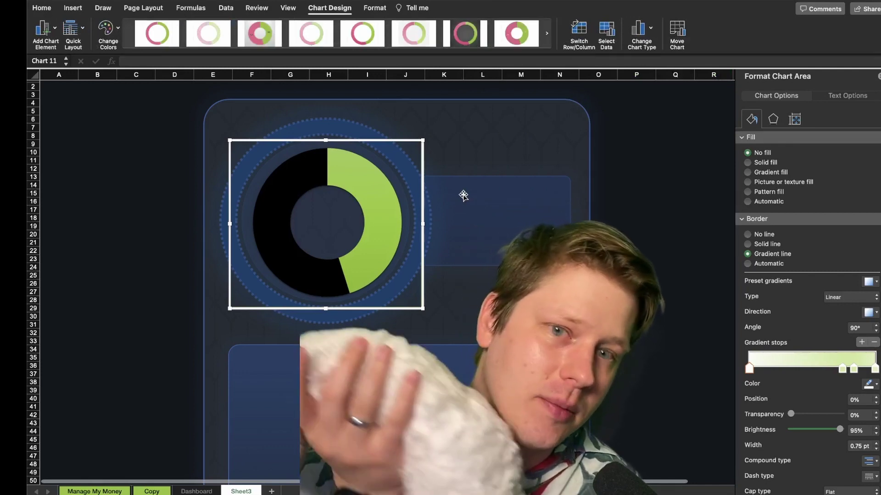
pyautogui.click(338, 189)
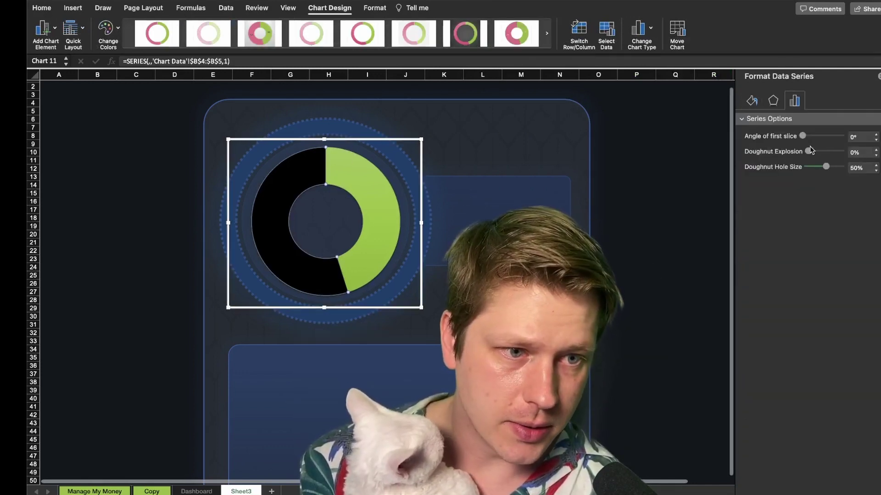
pyautogui.click(817, 167)
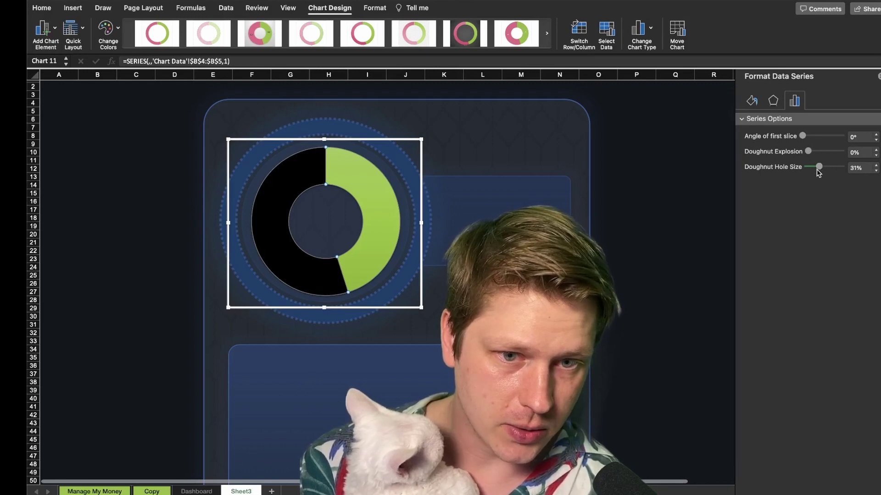
pyautogui.moveTo(819, 166); pyautogui.dragTo(834, 167)
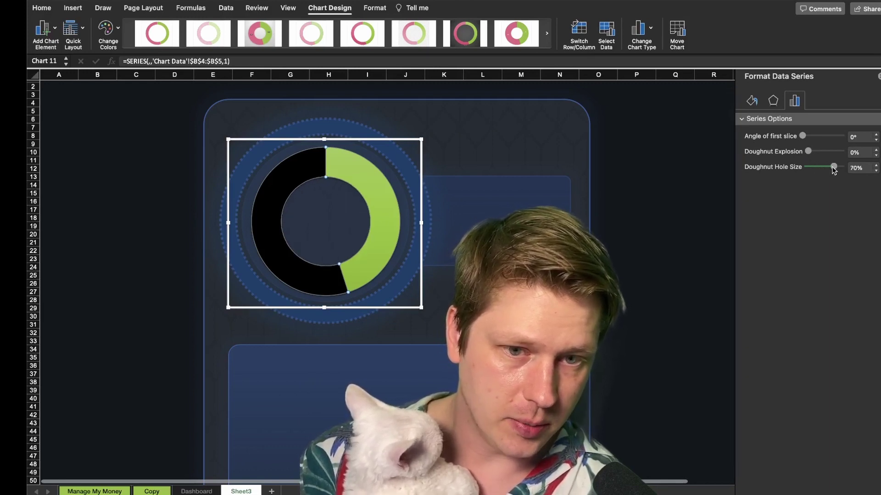
pyautogui.click(350, 166)
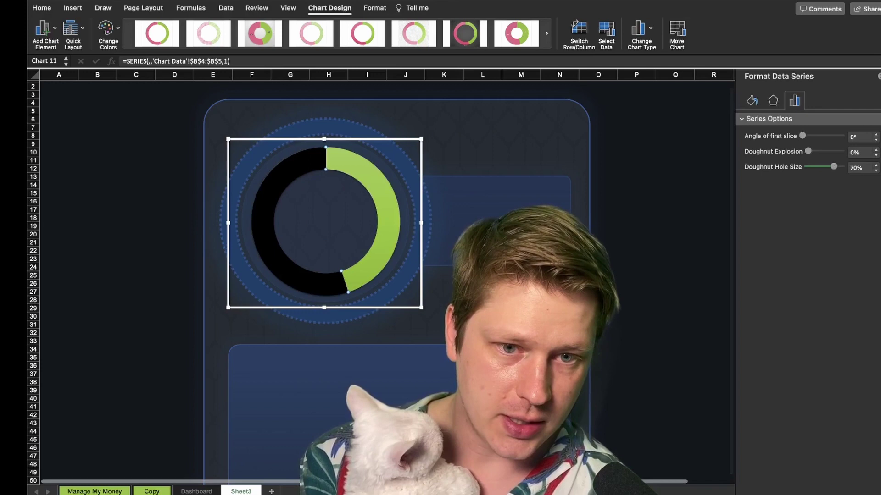
# Give the green doughnut slice a blue gradient with a 54% transparent end stop.
pyautogui.click(752, 101)
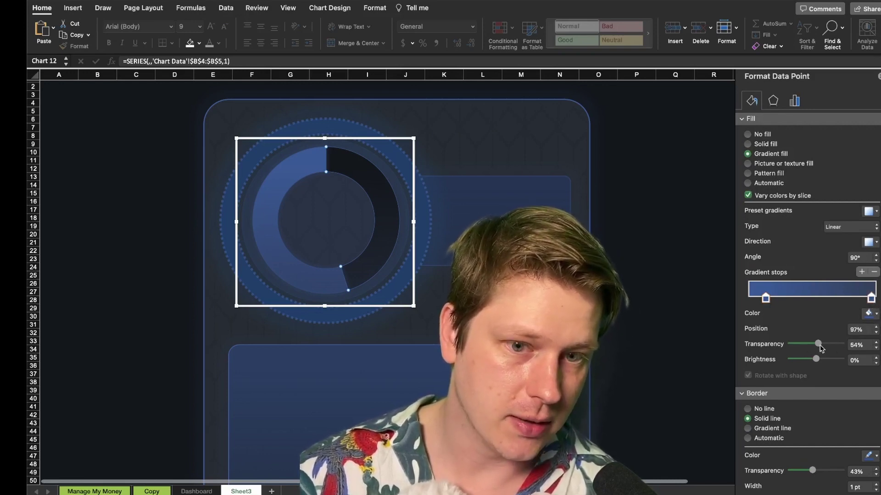
pyautogui.click(329, 231)
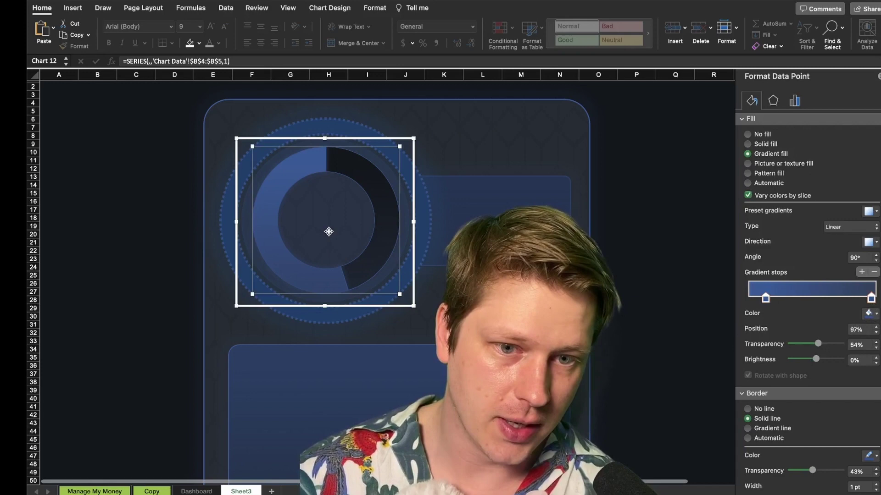
pyautogui.click(221, 115)
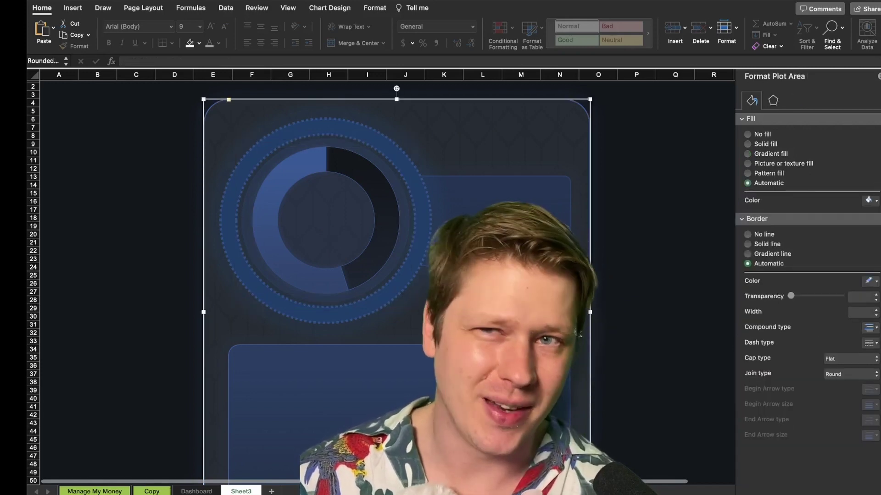
pyautogui.scroll(-2, 278, 408)
pyautogui.click(278, 408)
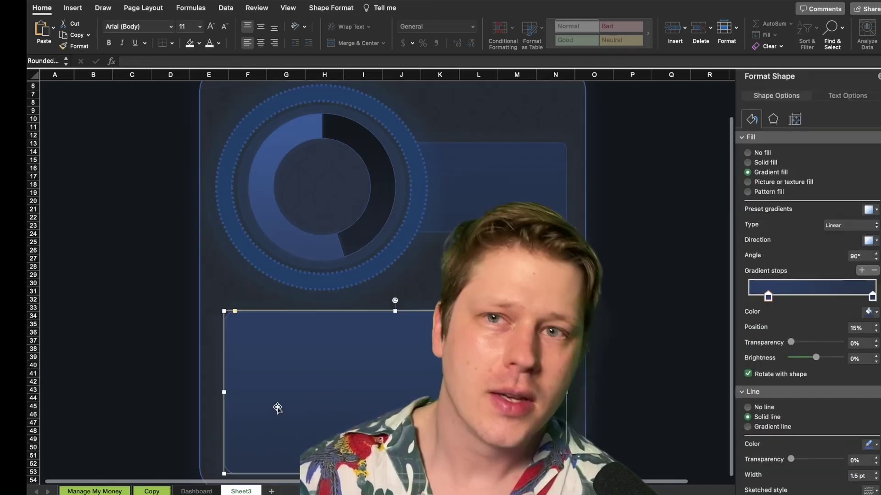
pyautogui.scroll(-1, 275, 398)
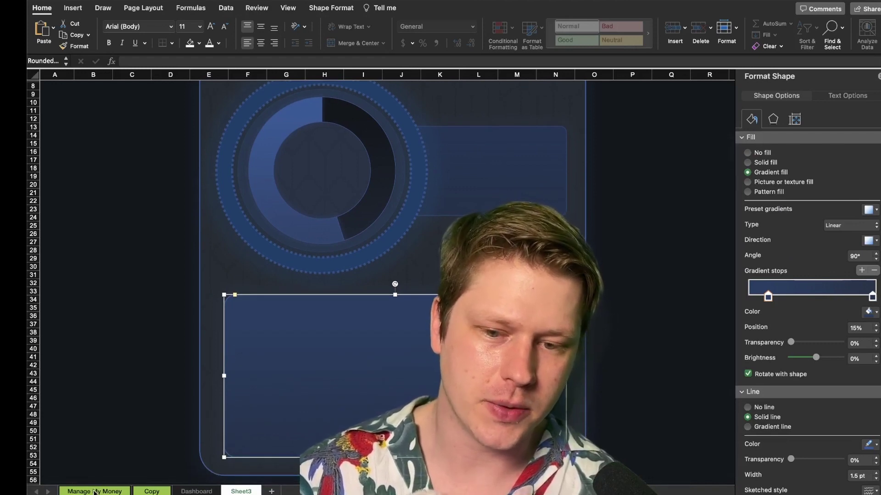
# Insert a 2-D Clustered Bar chart of the Monthly Income table and move it beside the tables.
pyautogui.click(158, 492)
pyautogui.scroll(-6, 250, 363)
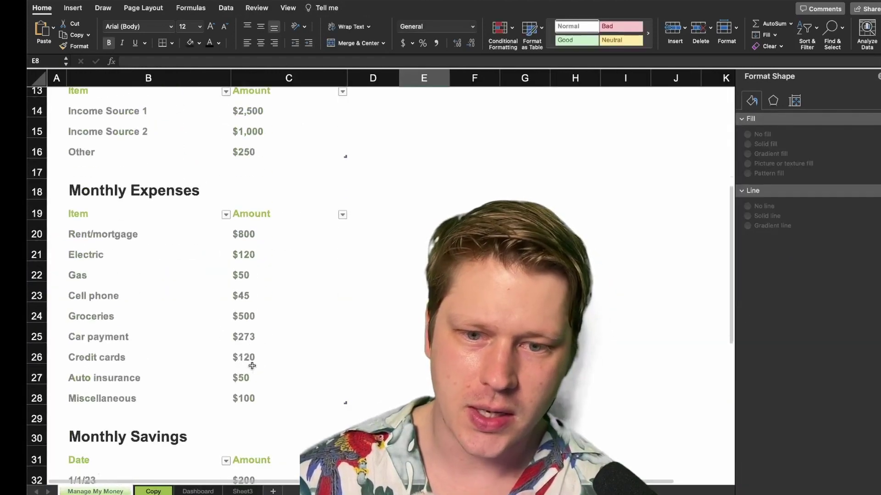
pyautogui.scroll(1, 232, 348)
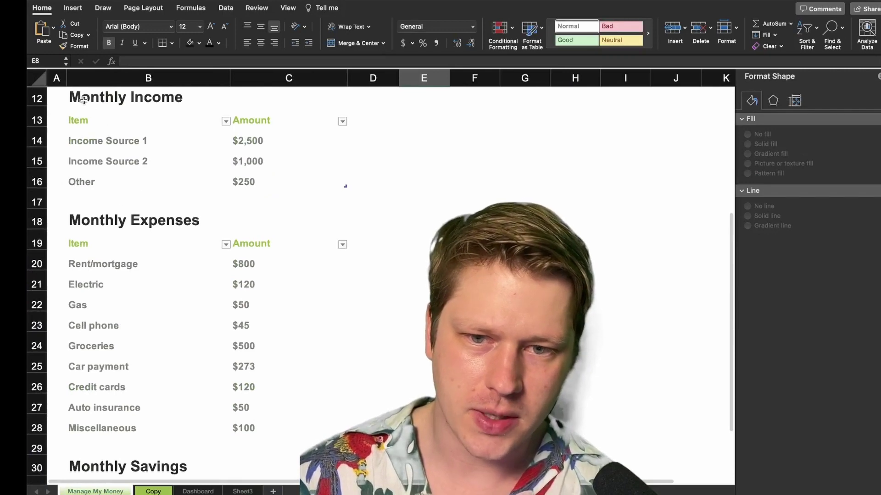
pyautogui.moveTo(83, 113); pyautogui.dragTo(323, 201)
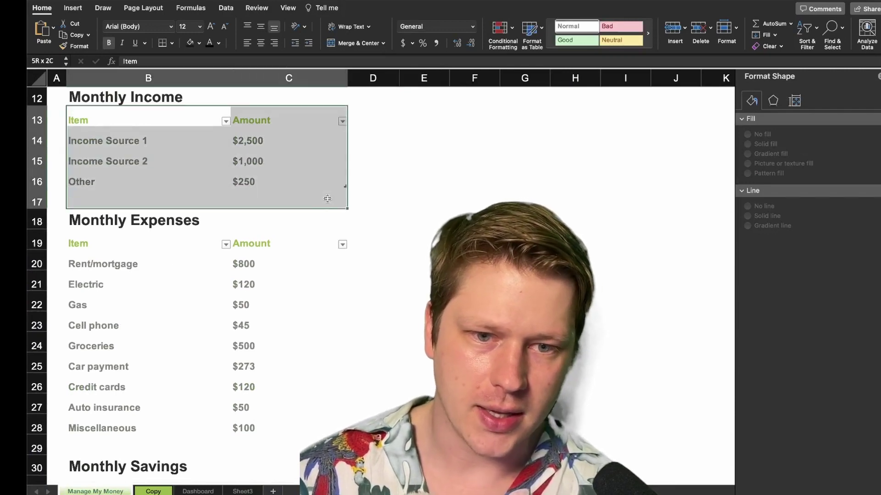
pyautogui.click(75, 9)
pyautogui.click(479, 24)
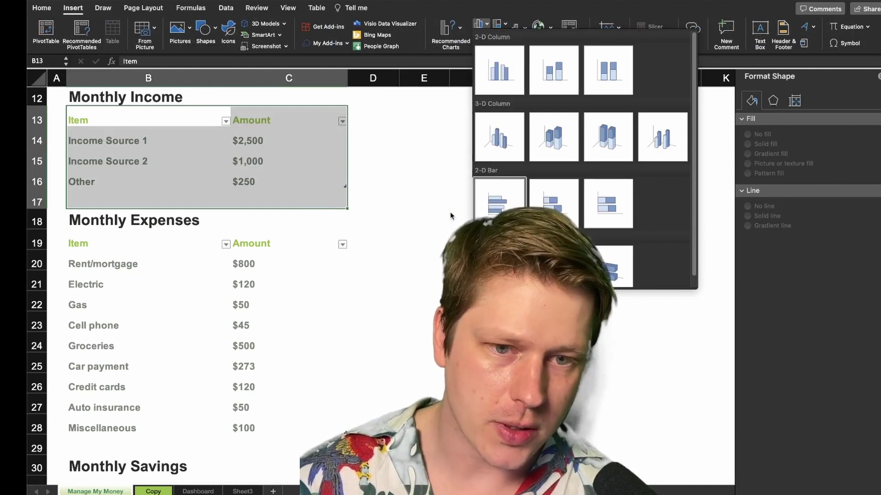
pyautogui.click(499, 202)
pyautogui.moveTo(360, 187); pyautogui.dragTo(483, 141)
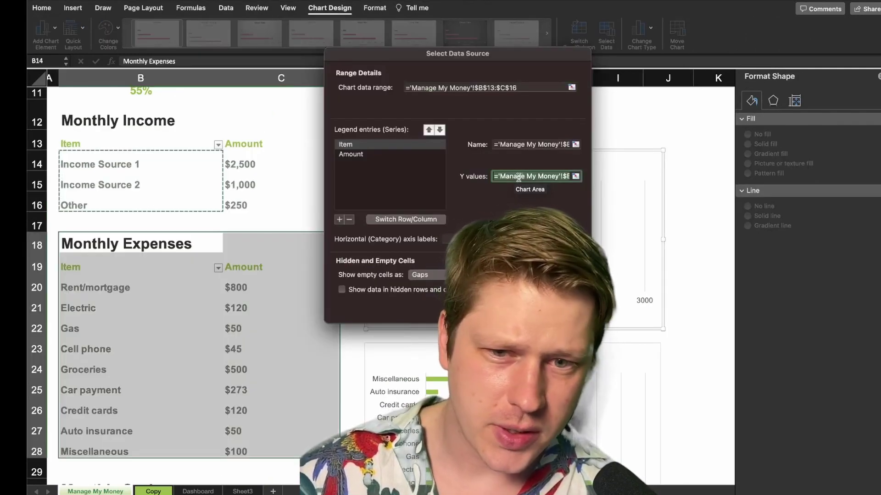
# In Select Data, use the income source names B14:B16 for the chart and confirm.
pyautogui.moveTo(512, 79); pyautogui.dragTo(566, 87)
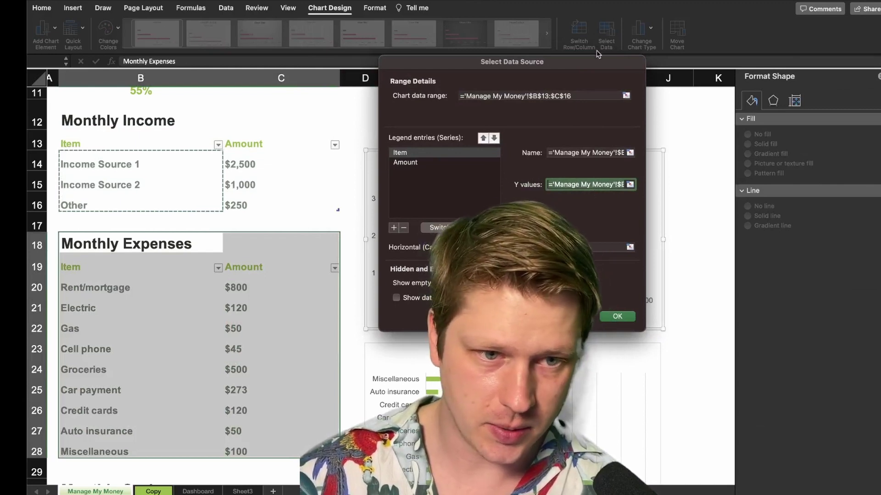
pyautogui.press('super+a')
pyautogui.press('BackSpace')
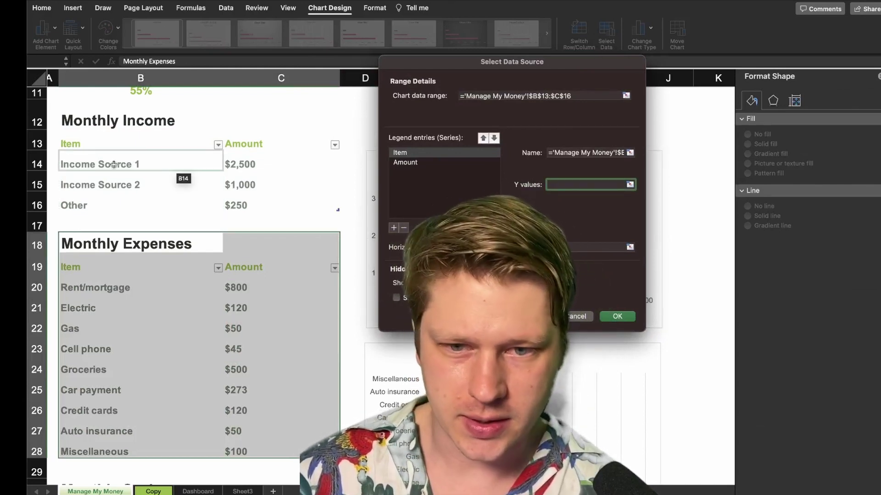
pyautogui.click(127, 161)
pyautogui.moveTo(104, 199); pyautogui.dragTo(105, 205)
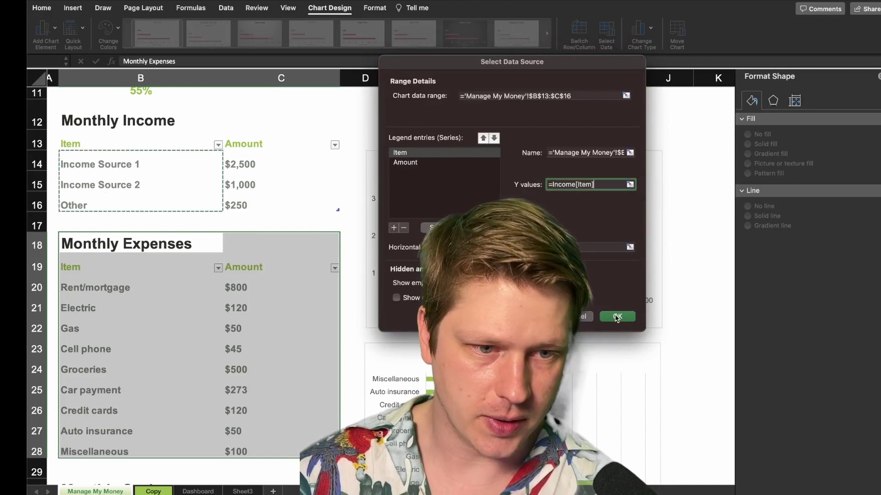
pyautogui.click(616, 316)
pyautogui.scroll(3, 452, 238)
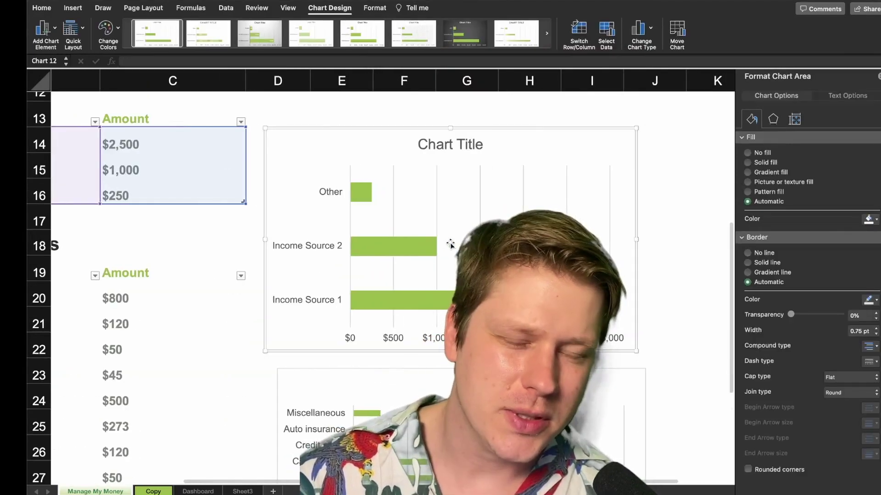
# Paste the income bar chart into Sheet3's lower panel and resize it narrower and taller beside the expense chart.
pyautogui.scroll(-2, 426, 214)
pyautogui.hscroll(2, 426, 214)
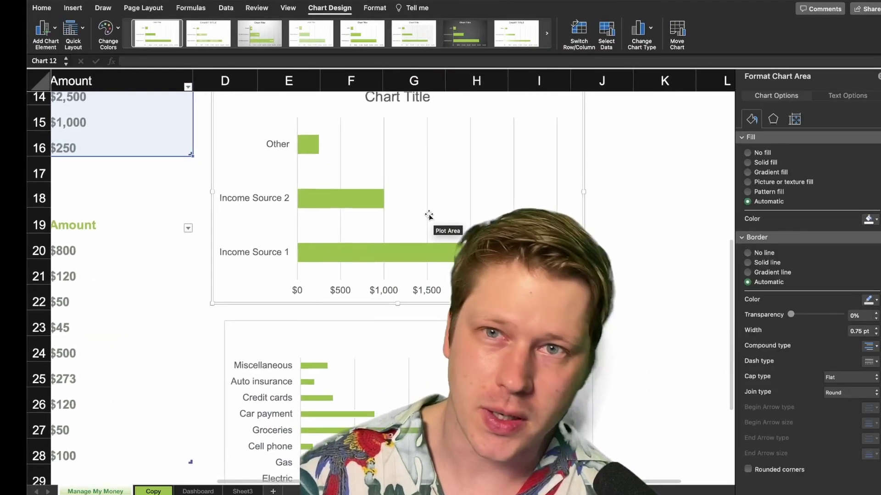
pyautogui.moveTo(428, 139); pyautogui.dragTo(437, 106)
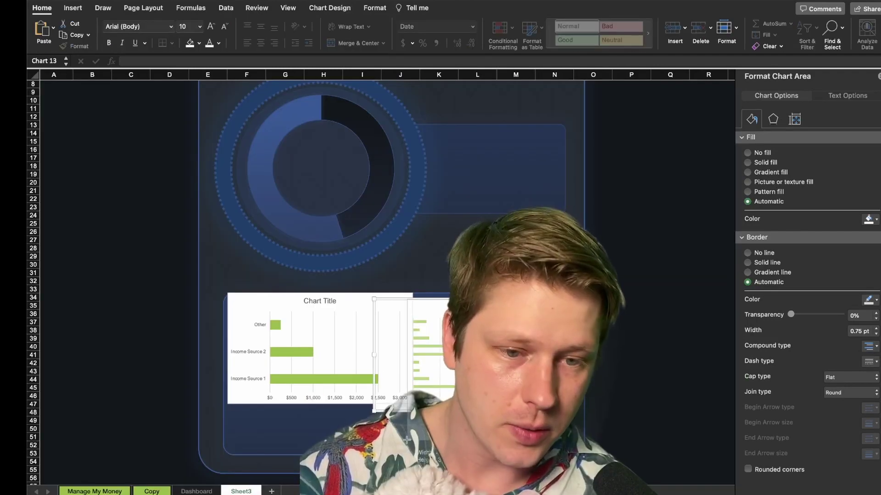
pyautogui.press('super+v')
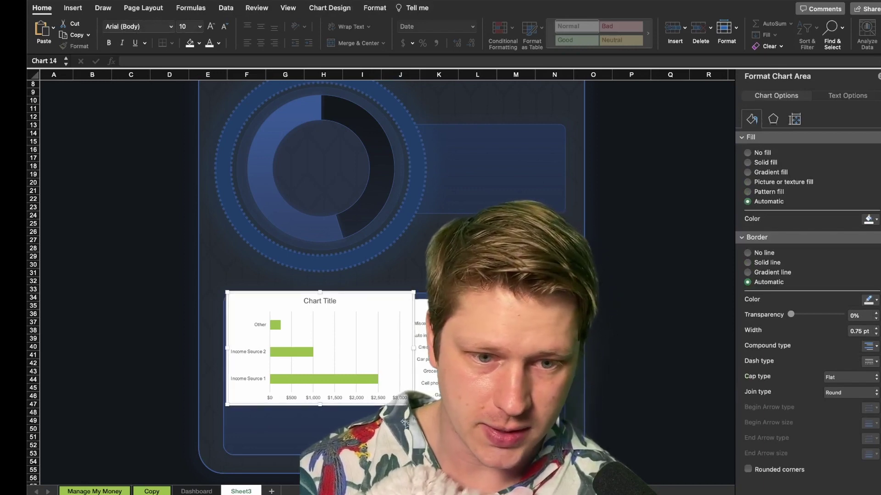
pyautogui.moveTo(413, 405); pyautogui.dragTo(383, 451)
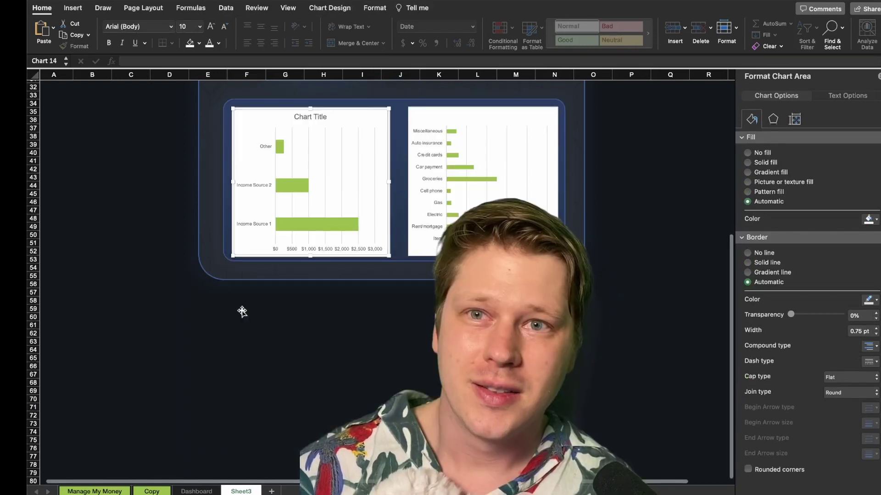
pyautogui.scroll(3, 240, 311)
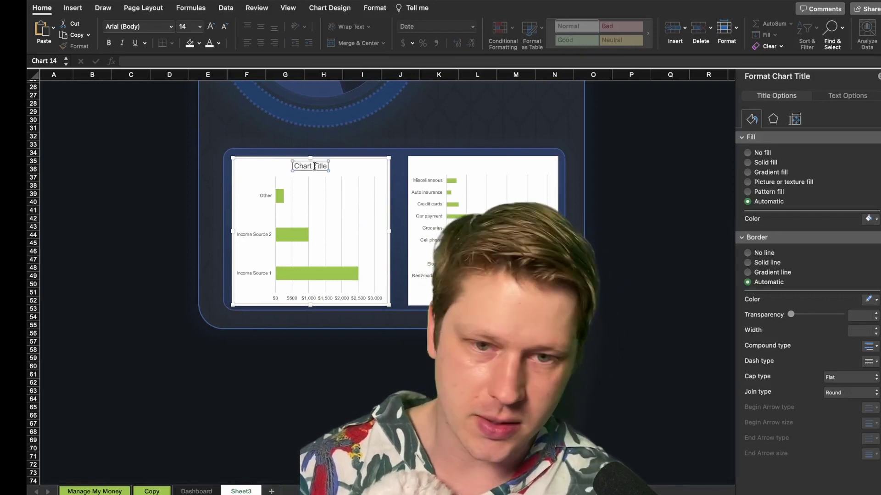
# Remove the income chart's title, fill and border, then set white labels and 64% transparent gridlines.
pyautogui.press('Delete')
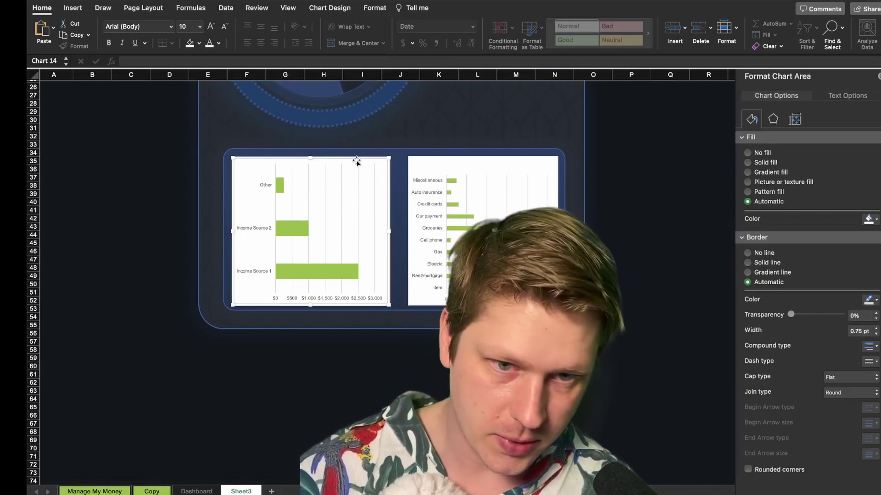
pyautogui.click(748, 153)
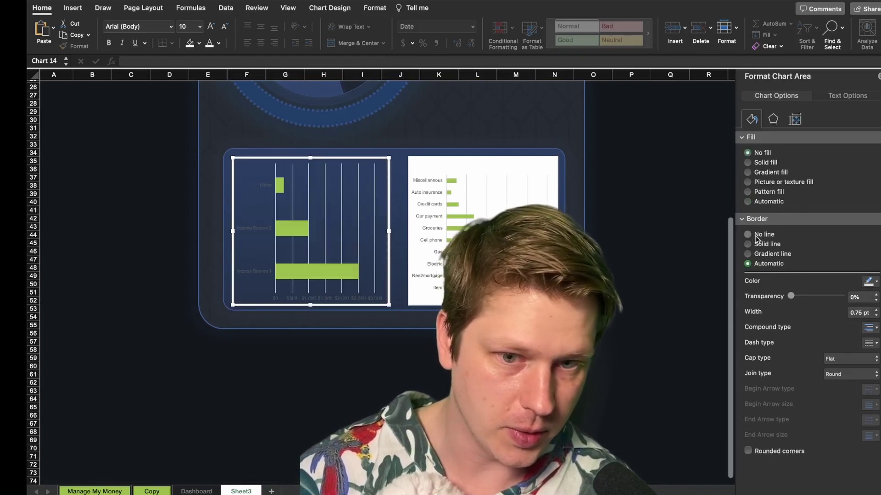
pyautogui.click(756, 236)
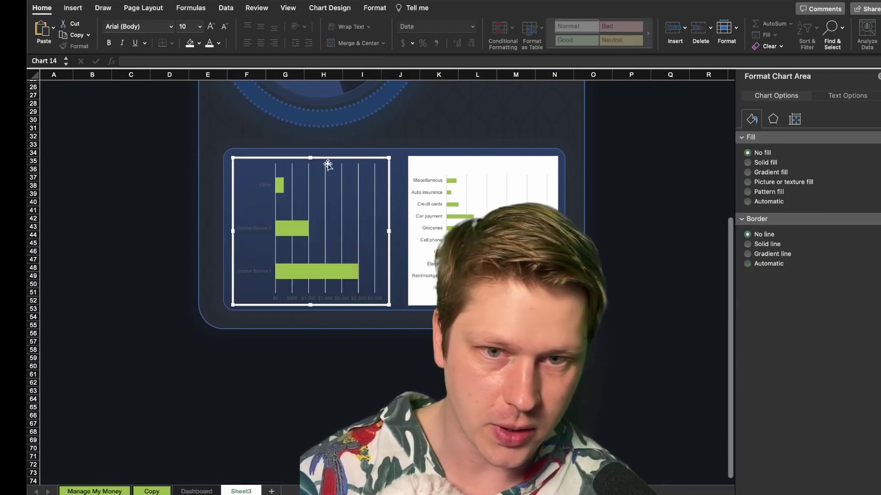
pyautogui.click(209, 42)
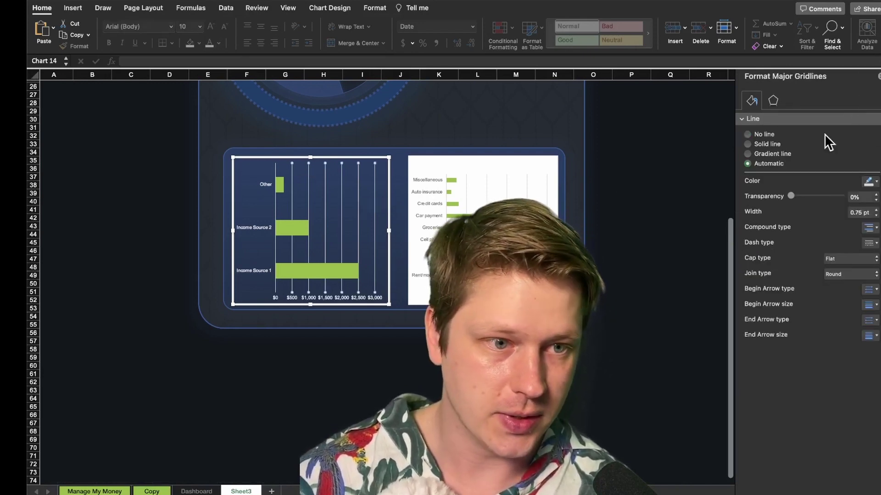
pyautogui.click(823, 197)
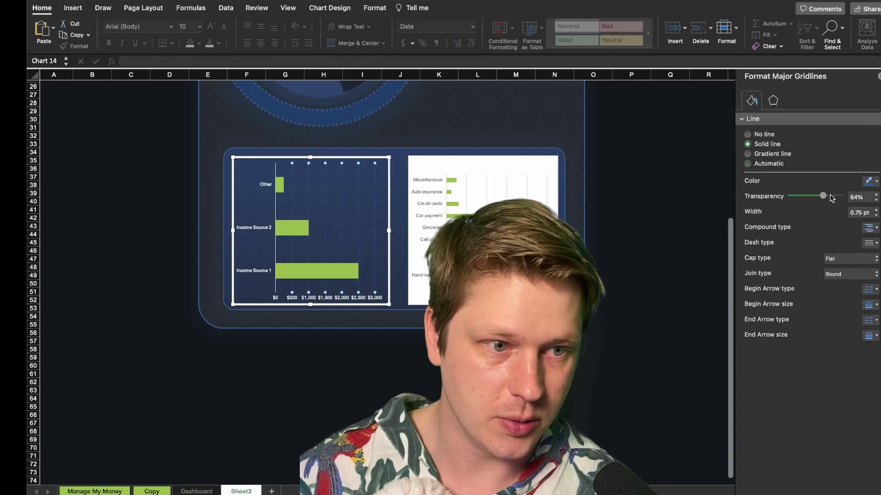
pyautogui.click(317, 180)
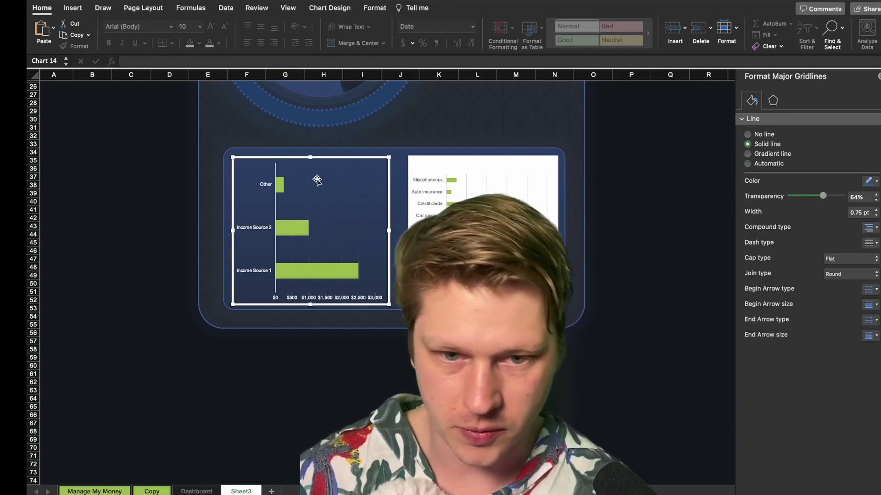
pyautogui.click(267, 203)
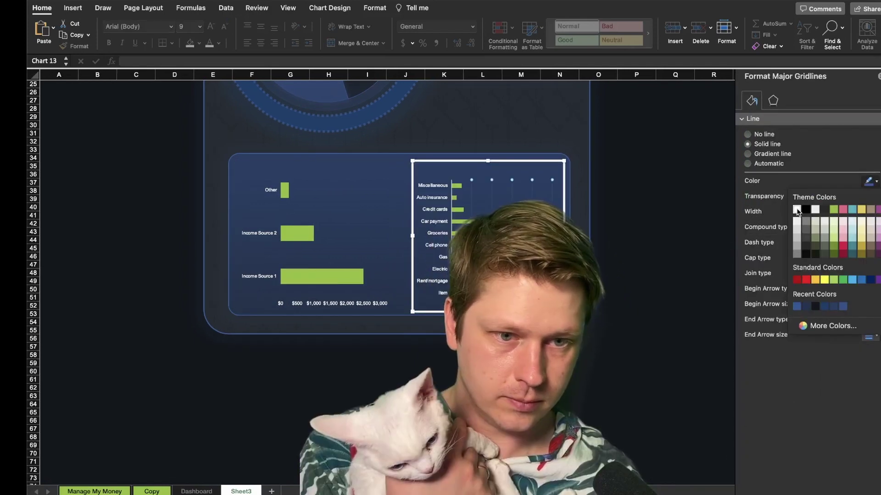
pyautogui.press('Escape')
pyautogui.click(309, 187)
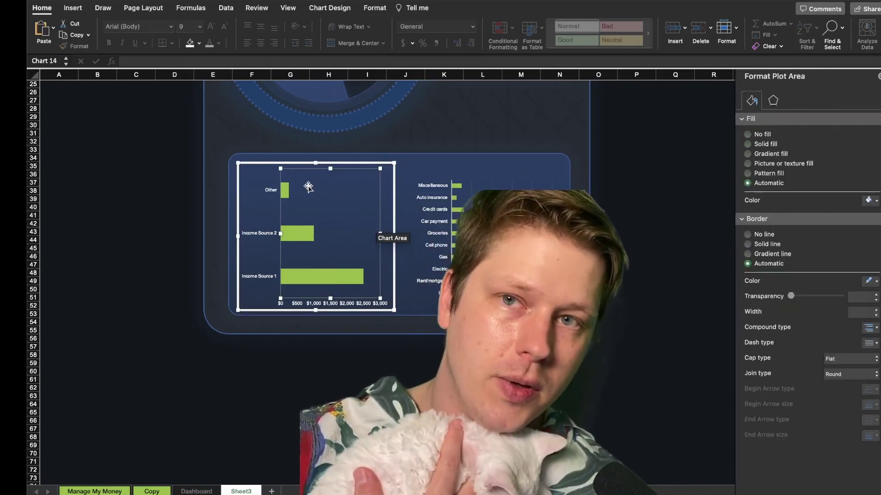
pyautogui.scroll(5, 301, 202)
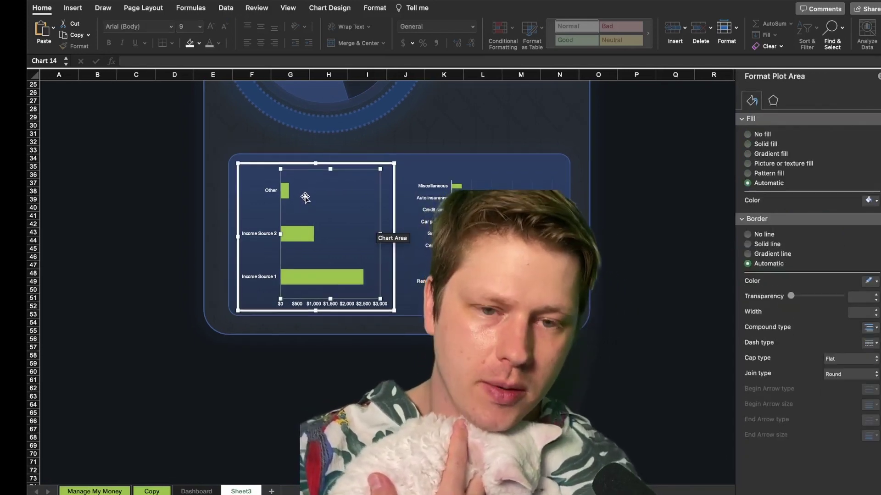
pyautogui.scroll(-2, 304, 198)
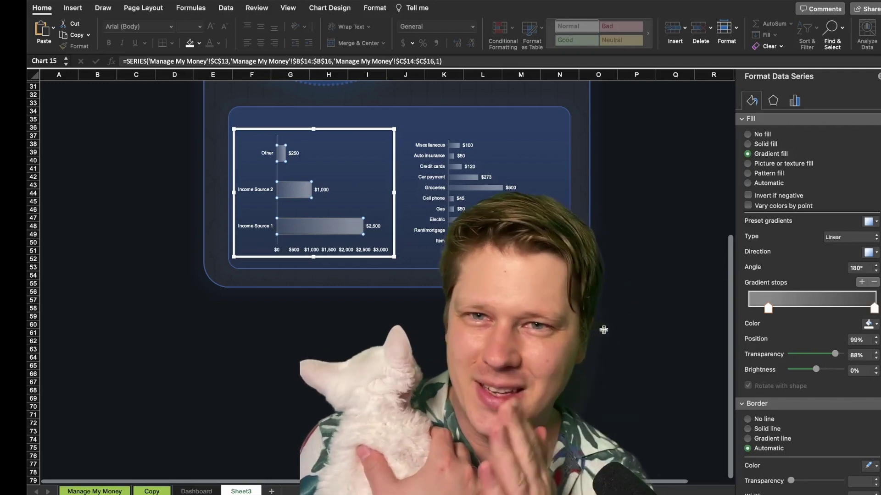
# Scroll the view to inspect the doughnut ring and the bar charts on the dashboard.
pyautogui.hscroll(2, 603, 330)
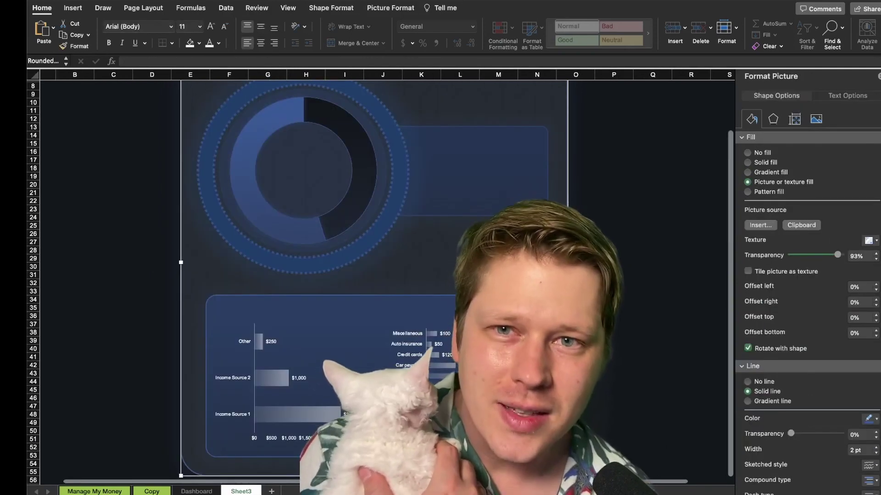
pyautogui.scroll(2, 380, 284)
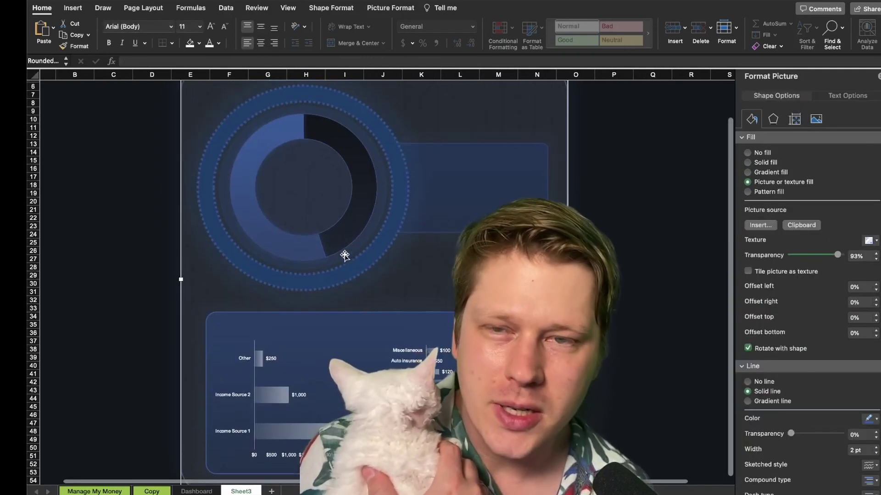
pyautogui.scroll(1, 315, 228)
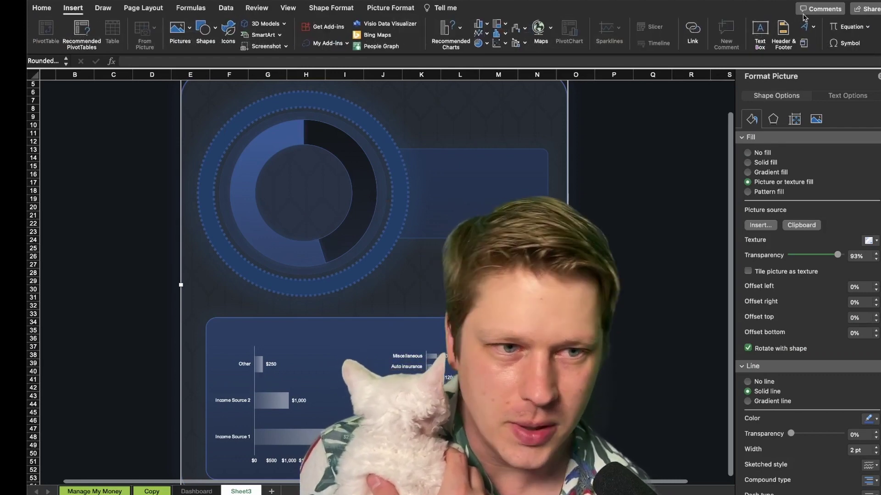
# Draw a text box in the doughnut centre with No fill and No line.
pyautogui.moveTo(280, 165); pyautogui.dragTo(297, 182)
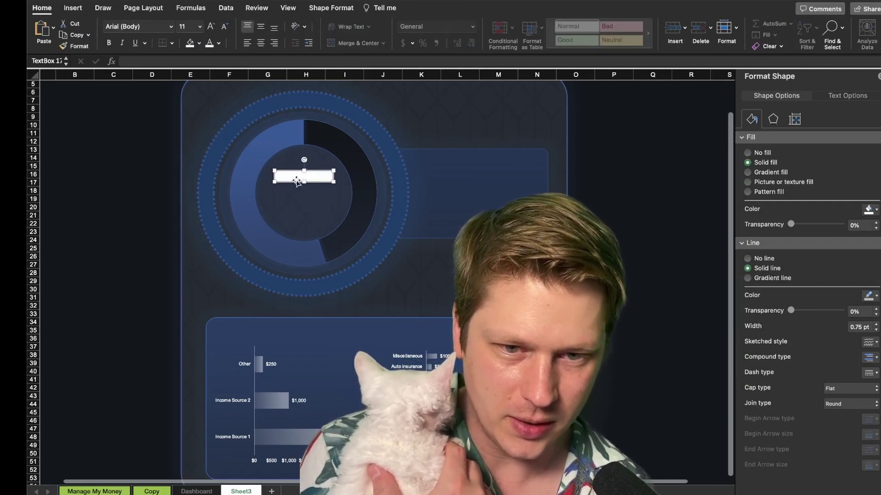
pyautogui.click(751, 153)
pyautogui.click(748, 225)
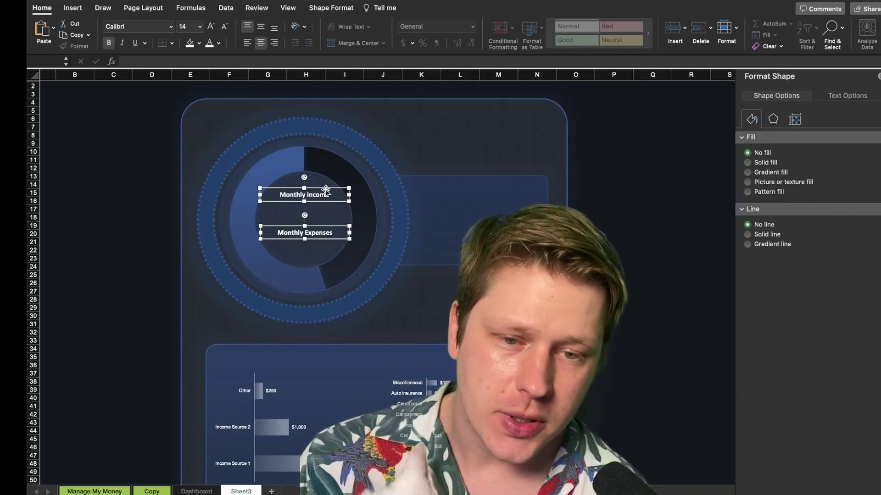
# Duplicate the Monthly Income label and place the copy just below it.
pyautogui.click(276, 241)
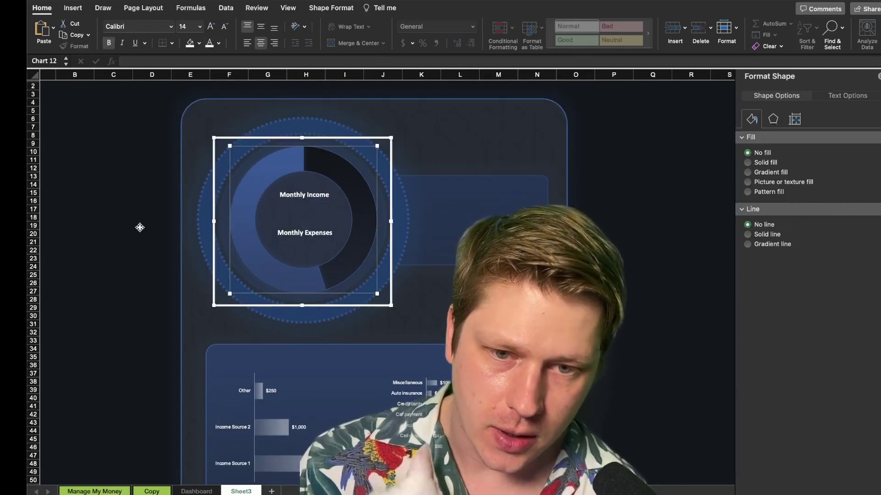
pyautogui.click(318, 200)
pyautogui.click(317, 200)
pyautogui.hscroll(1, 312, 202)
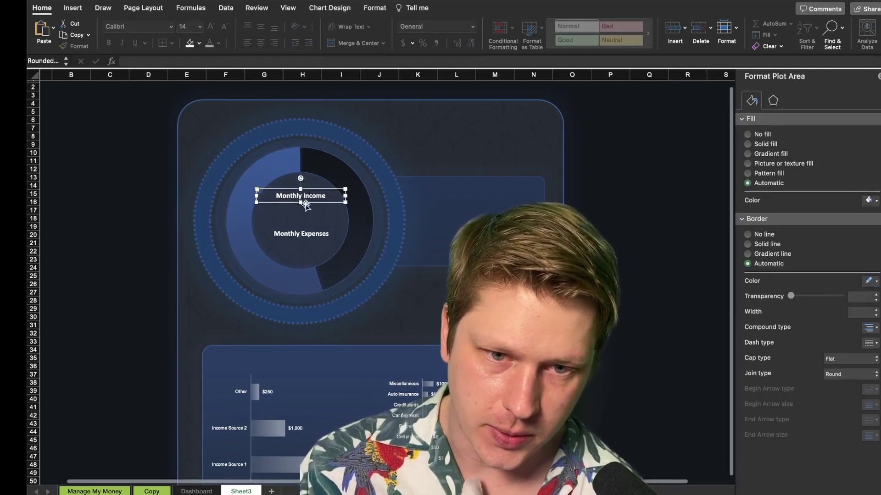
pyautogui.press('Escape')
pyautogui.click(364, 256)
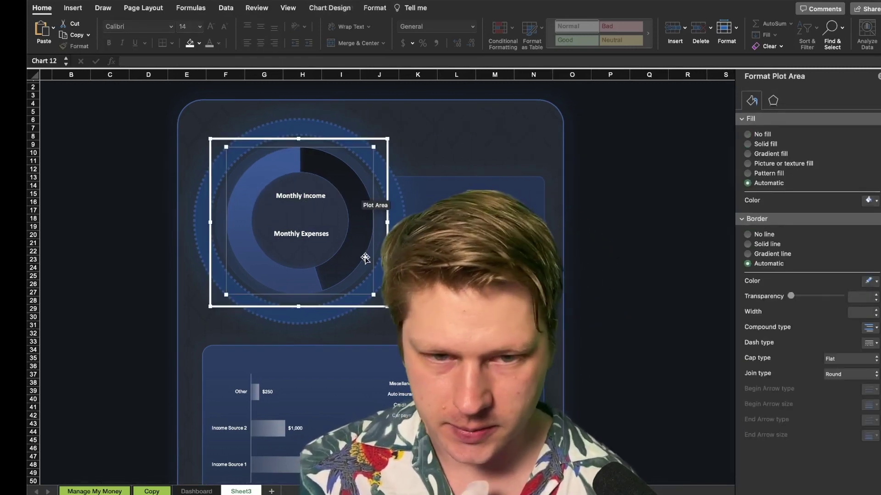
pyautogui.moveTo(287, 195); pyautogui.dragTo(287, 210)
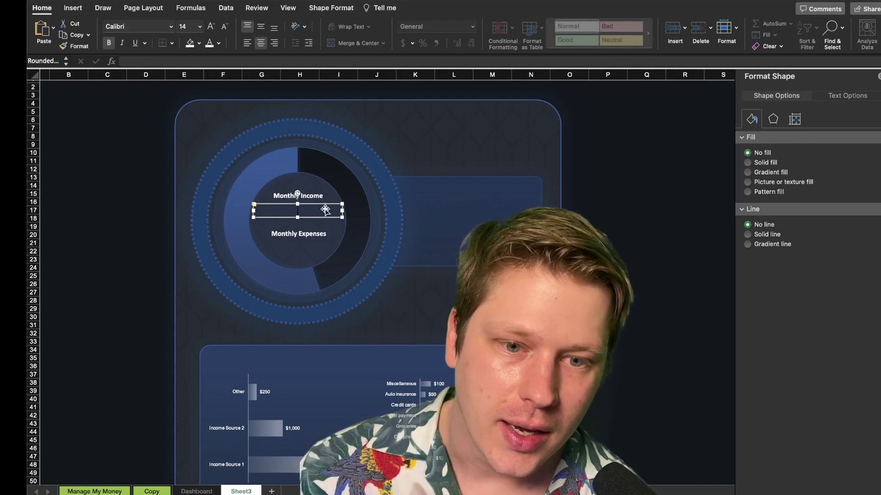
# Link the dashboard text box to 'Manage My Money'!C4 so it shows the $3,750 income.
pyautogui.click(124, 62)
pyautogui.write('=')
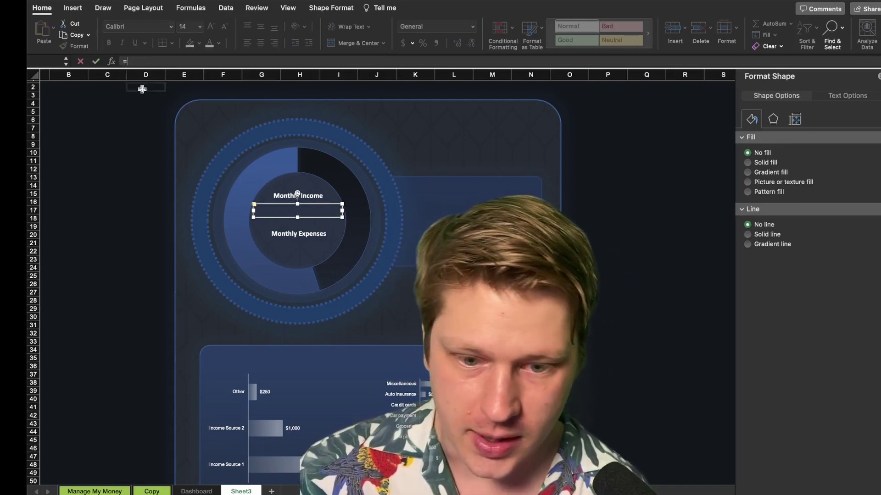
pyautogui.click(95, 491)
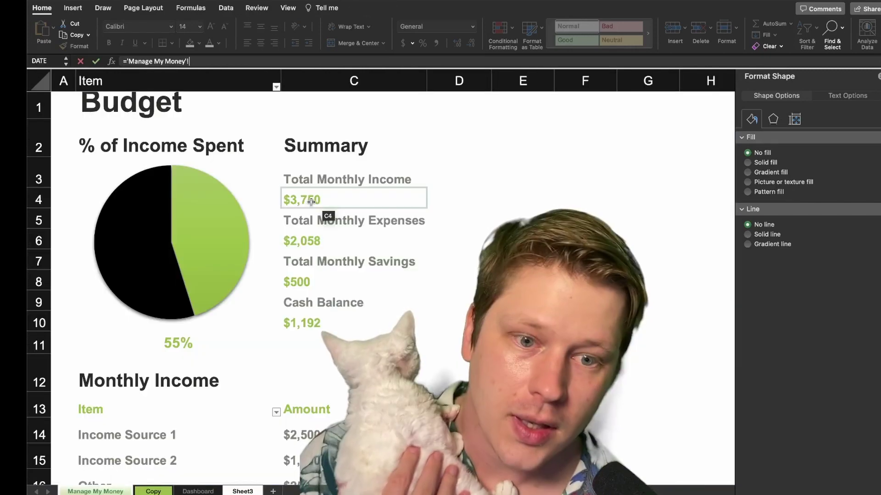
pyautogui.click(311, 202)
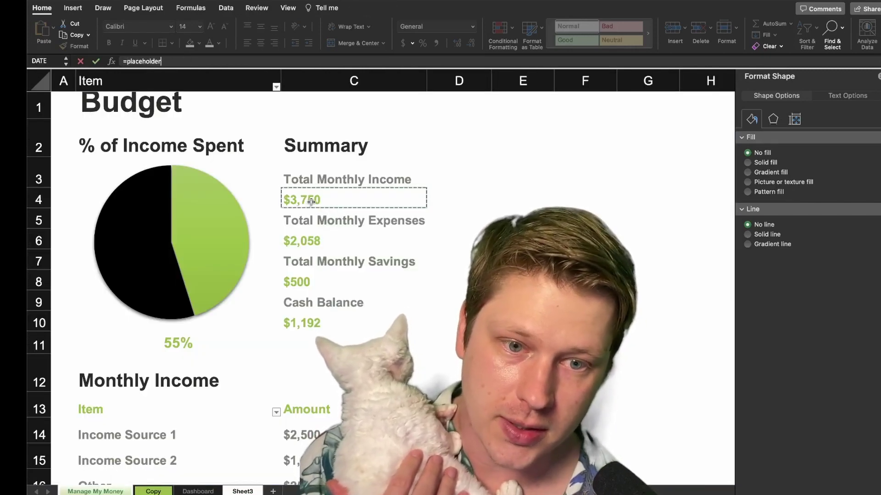
pyautogui.press('Return')
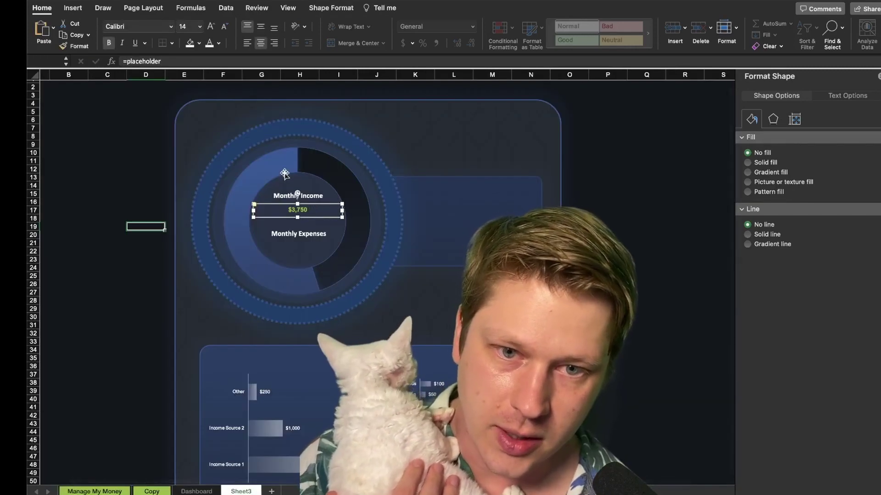
# Style the $3,750 figure in white Arial and enlarge its font size twice.
pyautogui.click(210, 44)
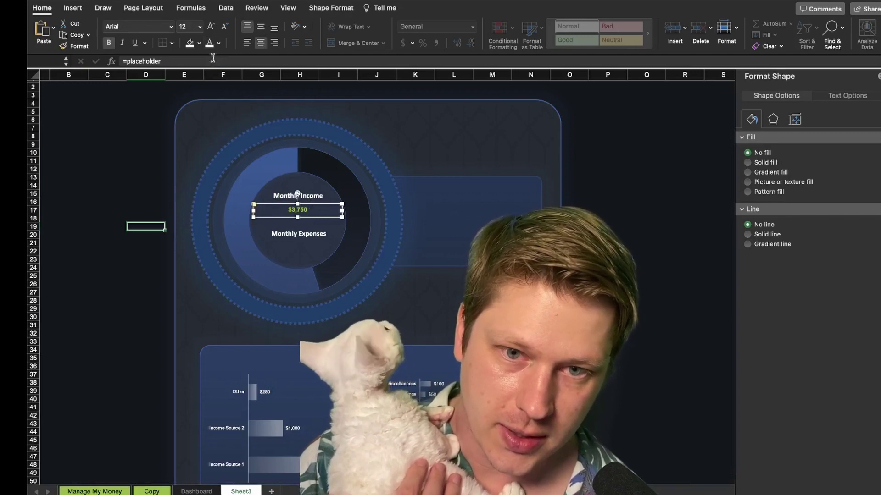
pyautogui.click(211, 28)
pyautogui.click(211, 27)
pyautogui.click(211, 27)
pyautogui.click(211, 27)
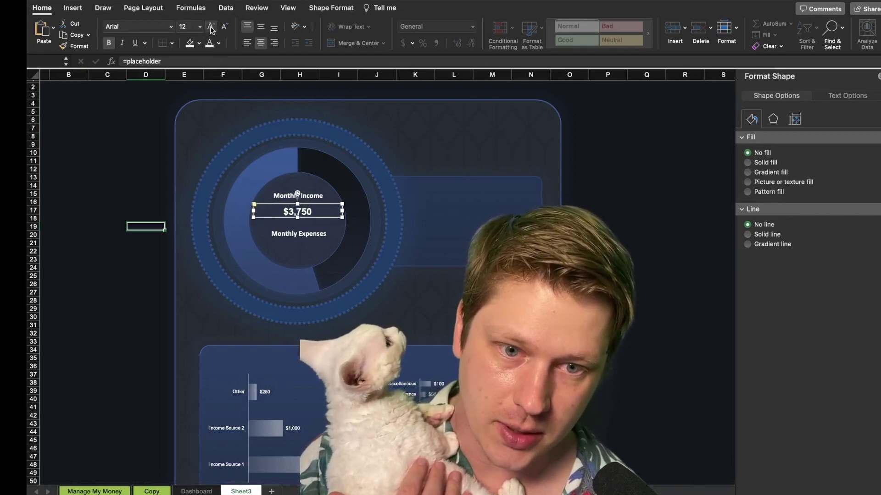
pyautogui.click(211, 28)
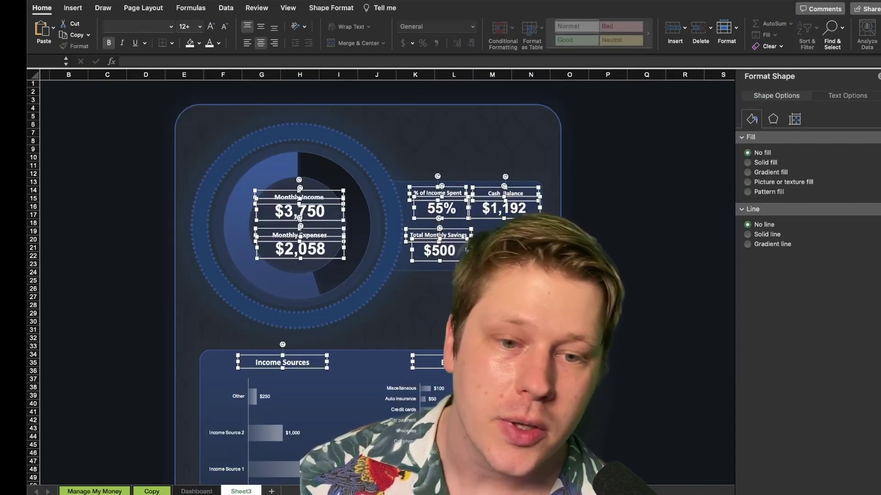
pyautogui.click(458, 137)
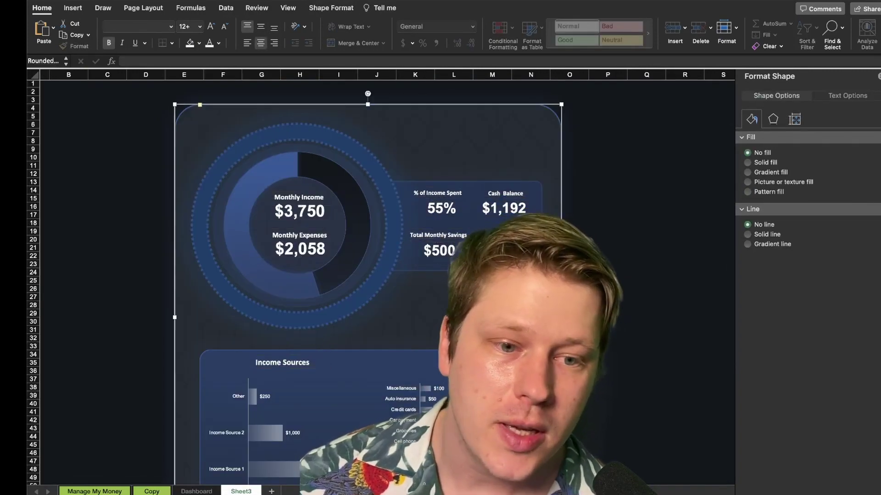
pyautogui.hscroll(2, 436, 266)
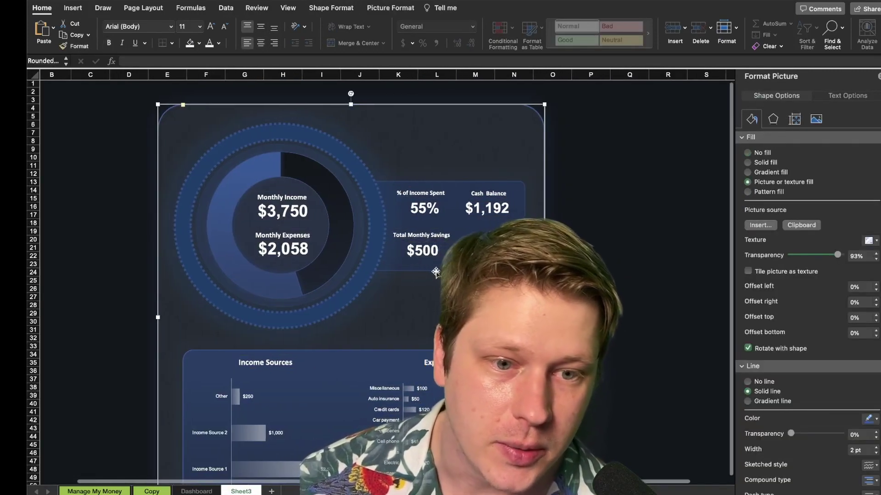
pyautogui.click(418, 240)
pyautogui.click(366, 288)
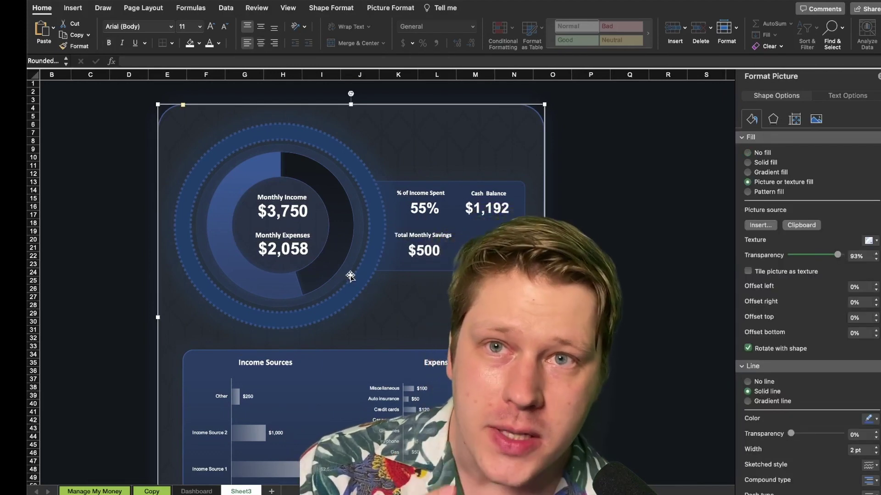
pyautogui.hscroll(-3, 351, 275)
pyautogui.scroll(-5, 344, 268)
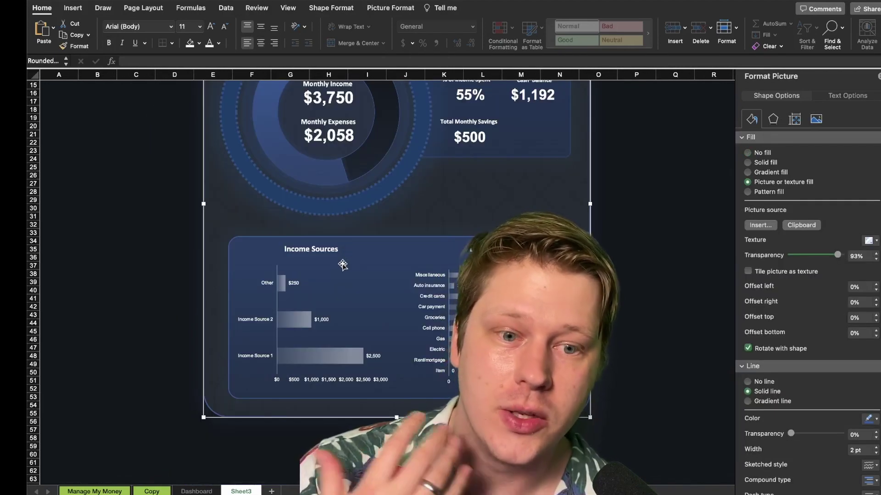
pyautogui.scroll(5, 343, 265)
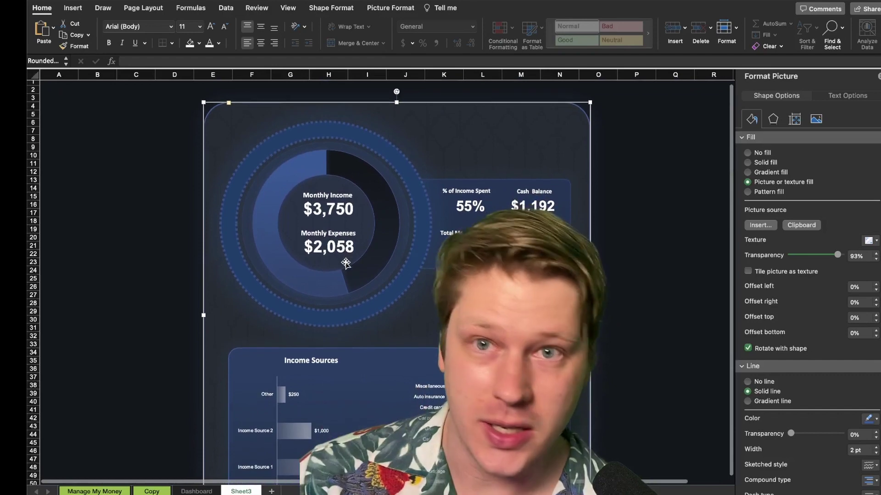
pyautogui.moveTo(346, 262)
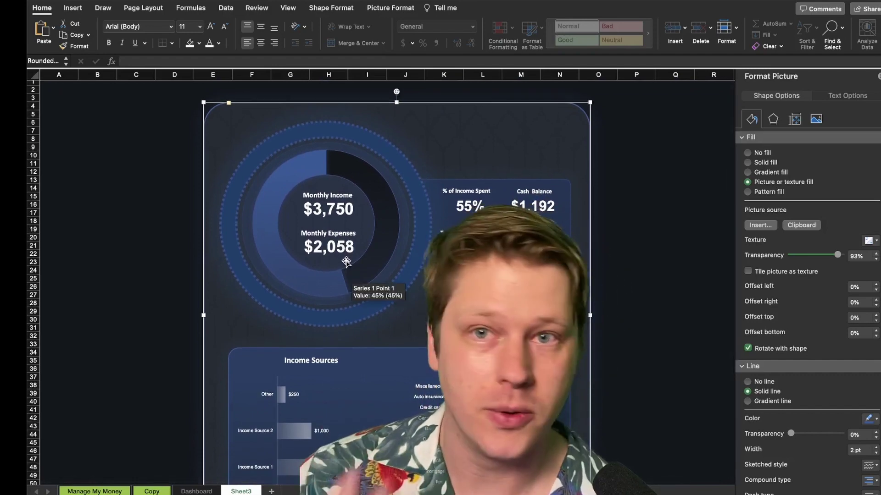
pyautogui.hscroll(5, 406, 286)
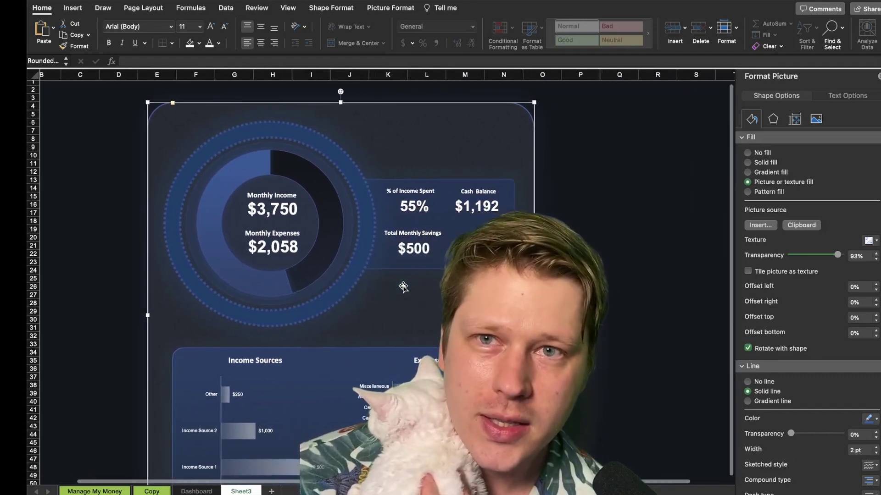
pyautogui.scroll(-2, 401, 285)
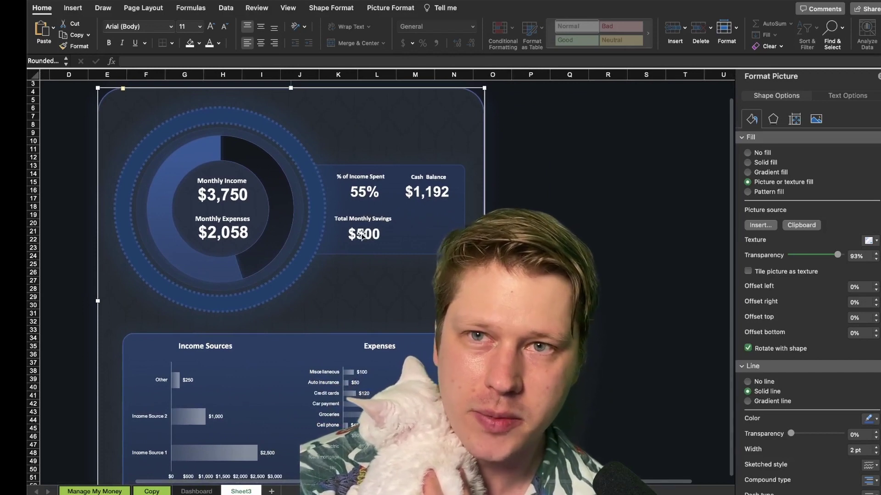
pyautogui.scroll(-5, 300, 282)
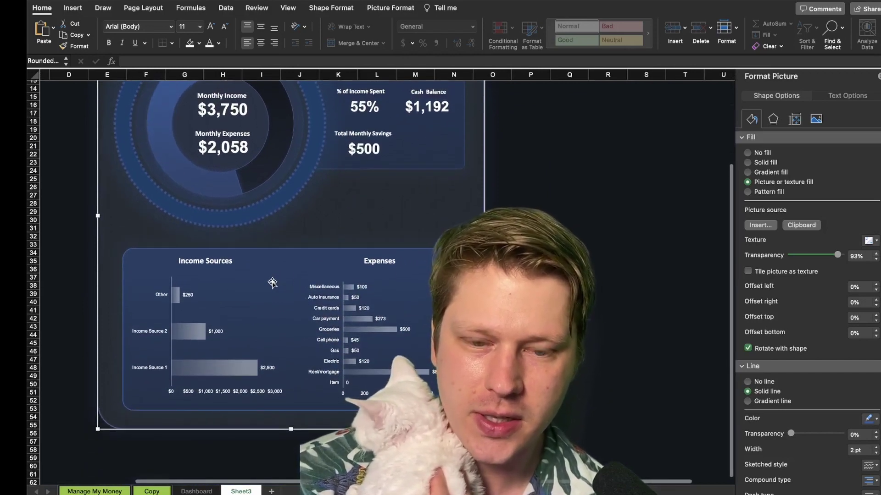
pyautogui.hscroll(-2, 278, 281)
pyautogui.scroll(2, 284, 280)
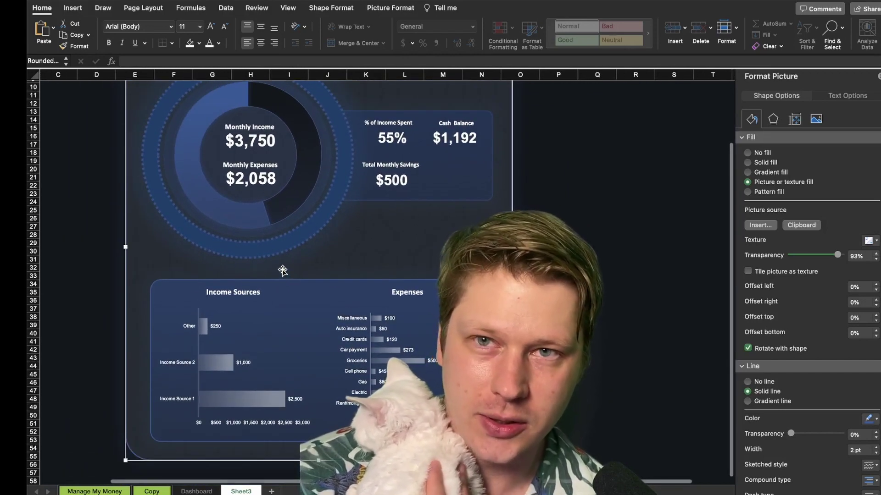
pyautogui.scroll(1, 282, 270)
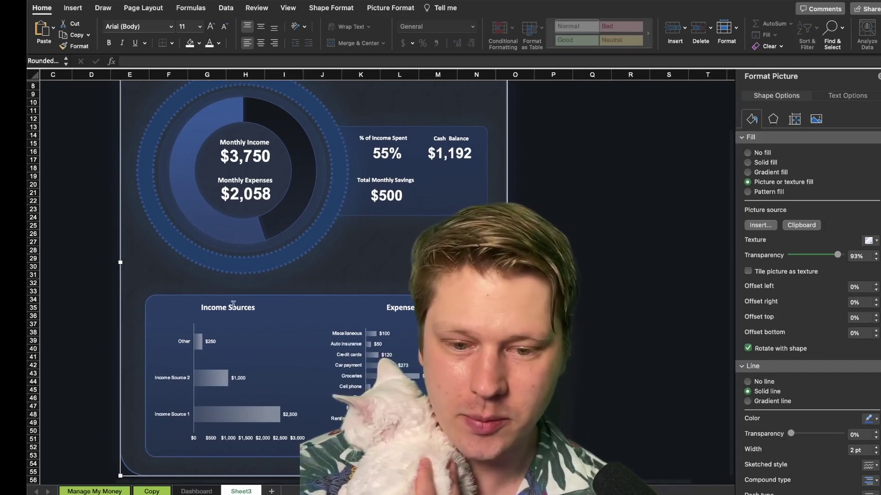
# Fill the Total Monthly Savings box with a Linear 90° gradient ending at 100% transparency.
pyautogui.click(480, 182)
pyautogui.scroll(3, 482, 183)
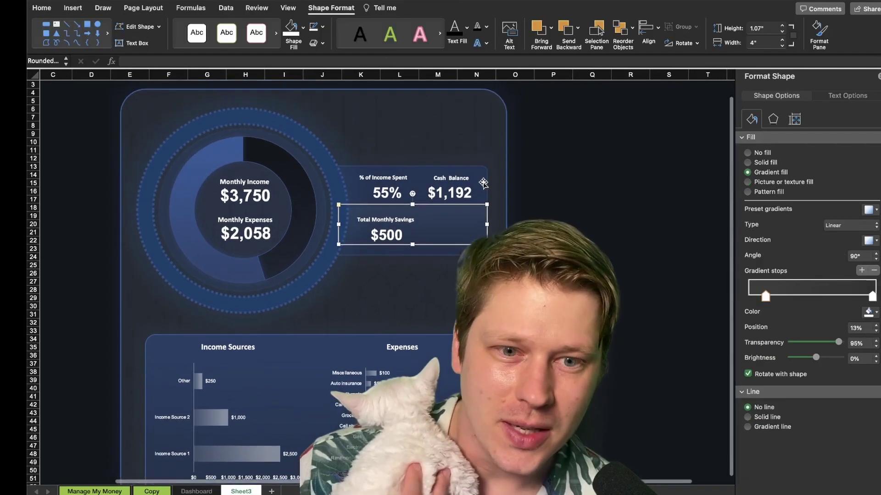
pyautogui.hscroll(2, 457, 233)
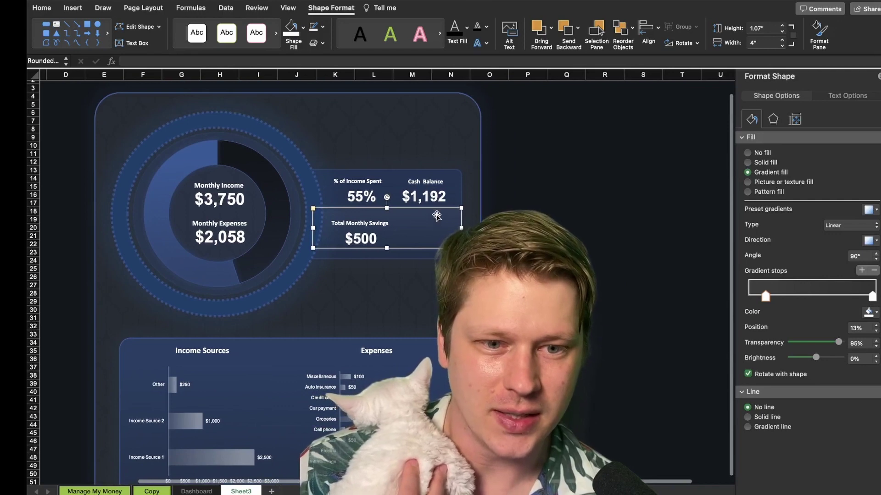
pyautogui.hscroll(1, 431, 213)
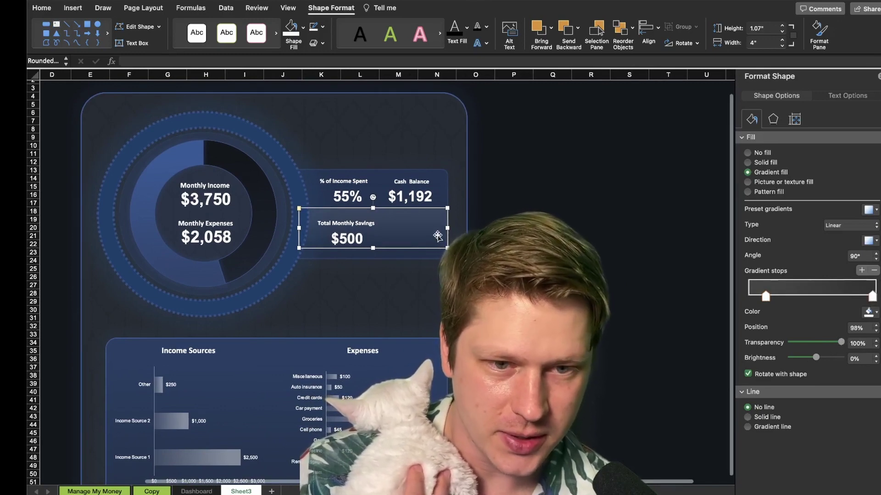
pyautogui.click(855, 232)
pyautogui.click(810, 225)
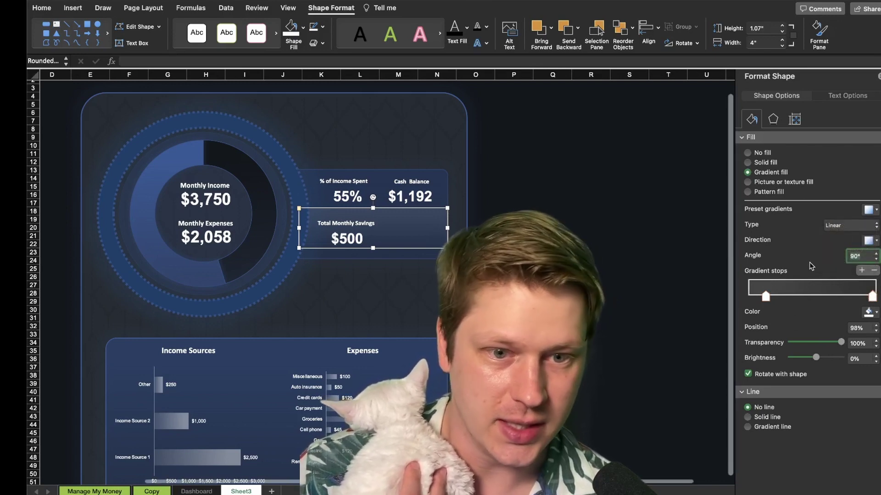
pyautogui.click(552, 221)
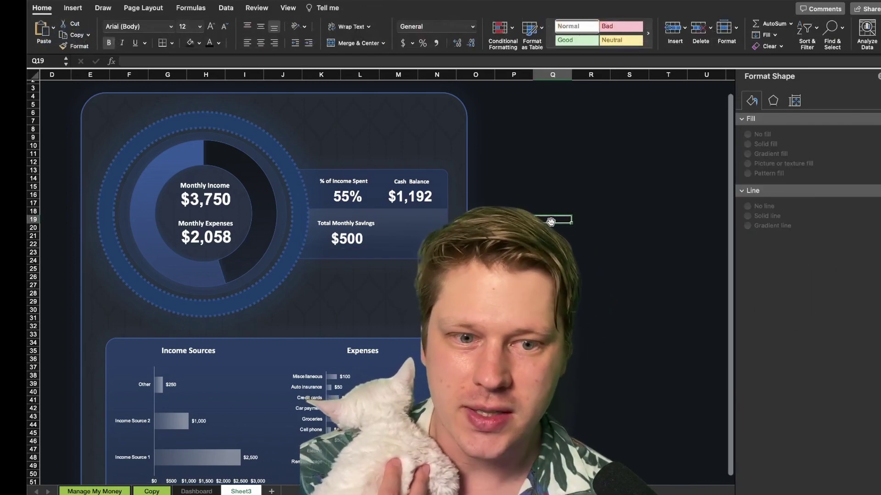
pyautogui.click(416, 221)
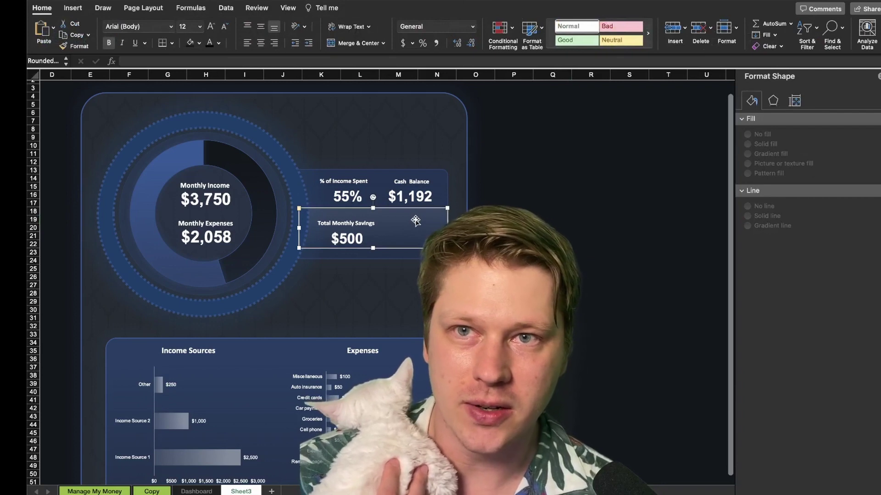
pyautogui.click(517, 219)
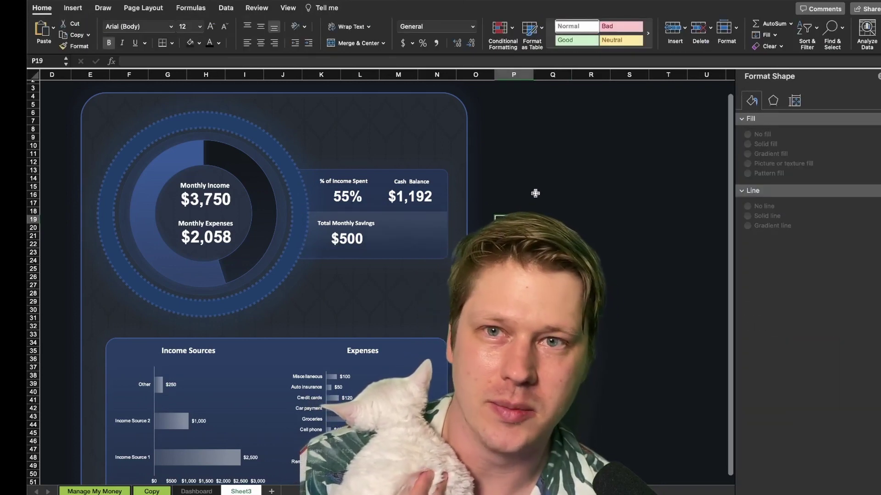
pyautogui.click(514, 392)
pyautogui.scroll(-3, 413, 275)
pyautogui.hscroll(-1, 413, 275)
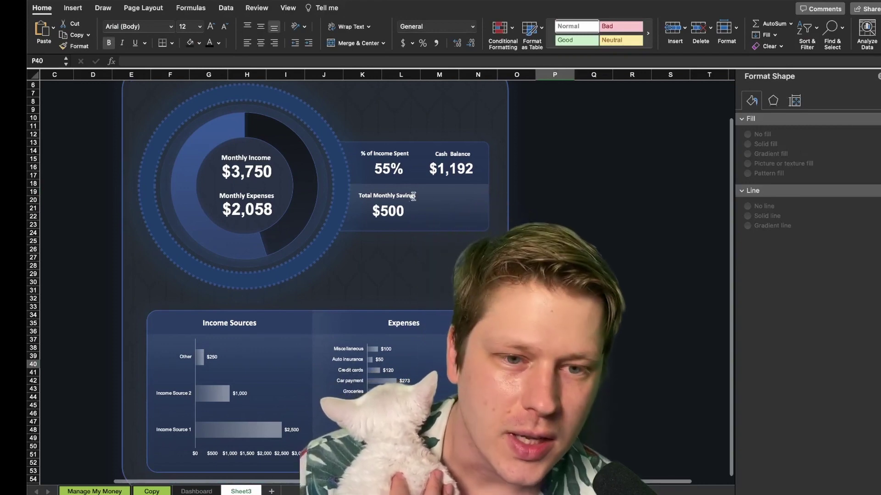
# Inspect the Income Sources panel's 90° dark blue gradient fill and 1.5 pt outline.
pyautogui.click(413, 197)
pyautogui.scroll(-2, 372, 230)
pyautogui.click(318, 317)
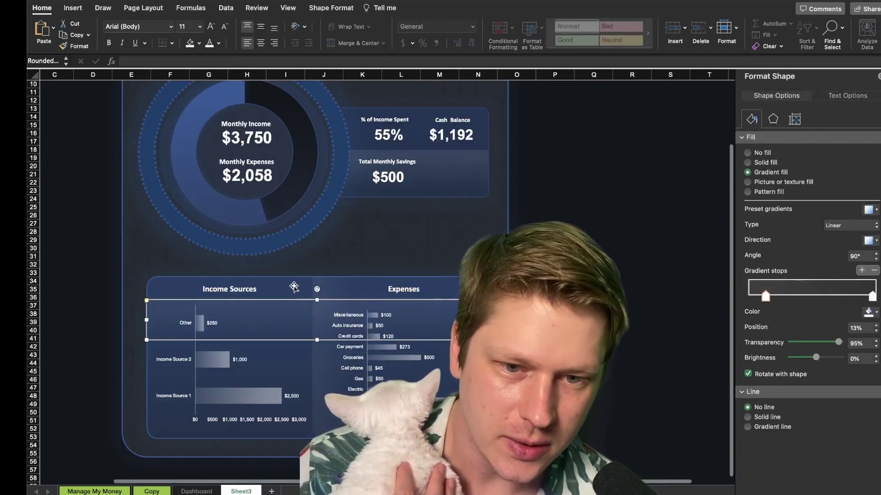
pyautogui.click(294, 287)
pyautogui.scroll(3, 381, 275)
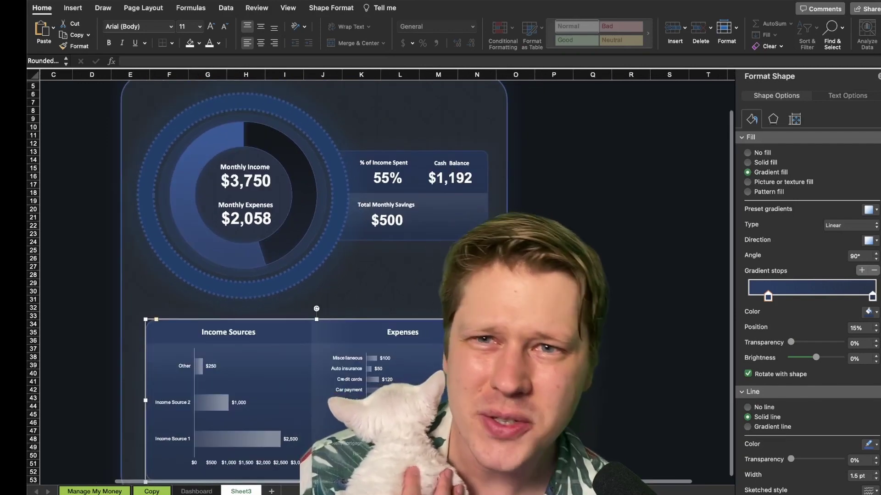
pyautogui.hscroll(2, 390, 275)
pyautogui.hscroll(2, 330, 211)
pyautogui.scroll(-1, 330, 211)
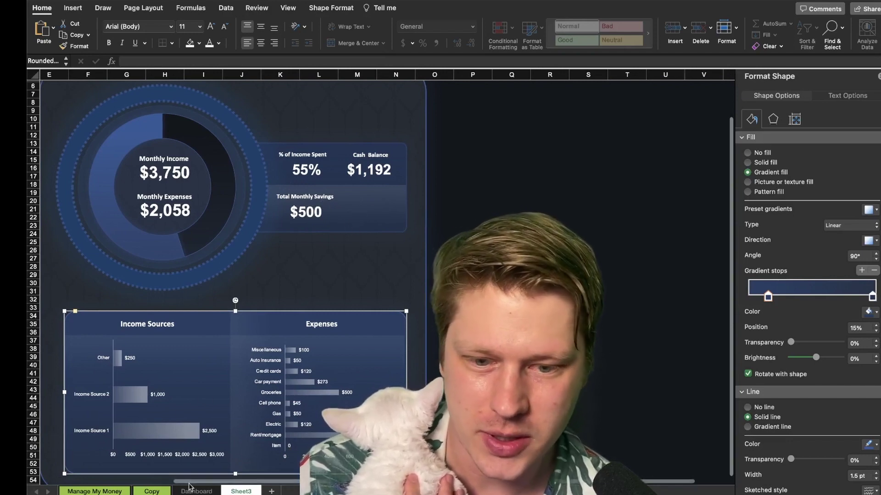
# Chart the Copy sheet's Monthly Savings Date and Amount data as a Line with Markers chart.
pyautogui.click(153, 491)
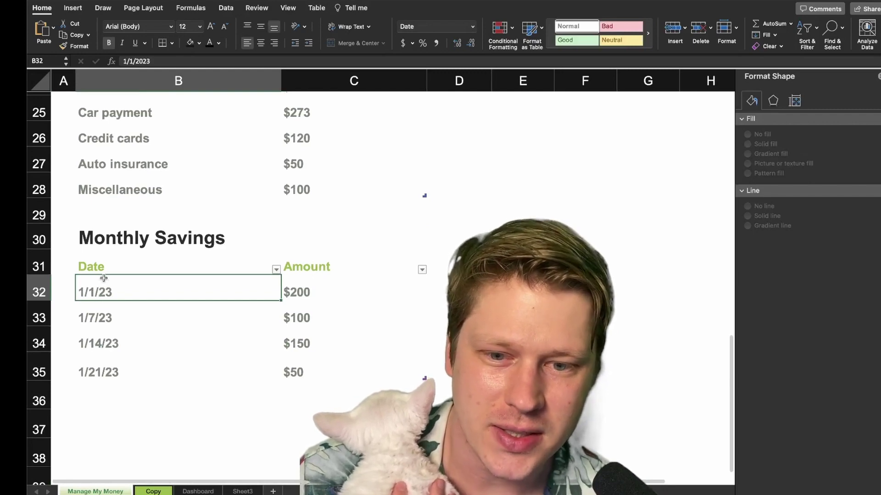
pyautogui.moveTo(95, 273); pyautogui.dragTo(390, 372)
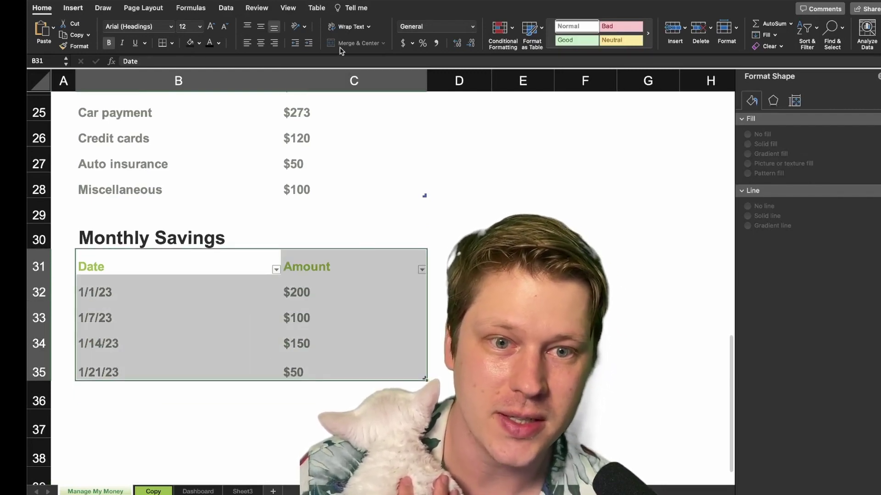
pyautogui.click(73, 7)
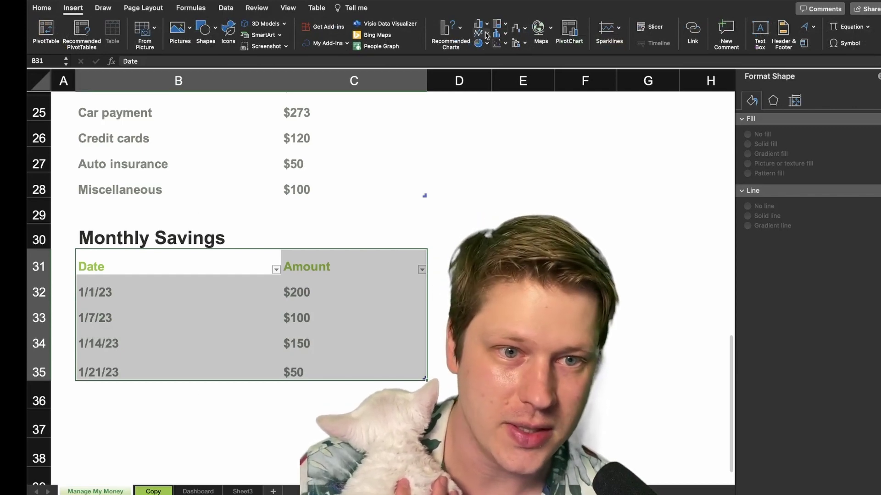
pyautogui.click(487, 35)
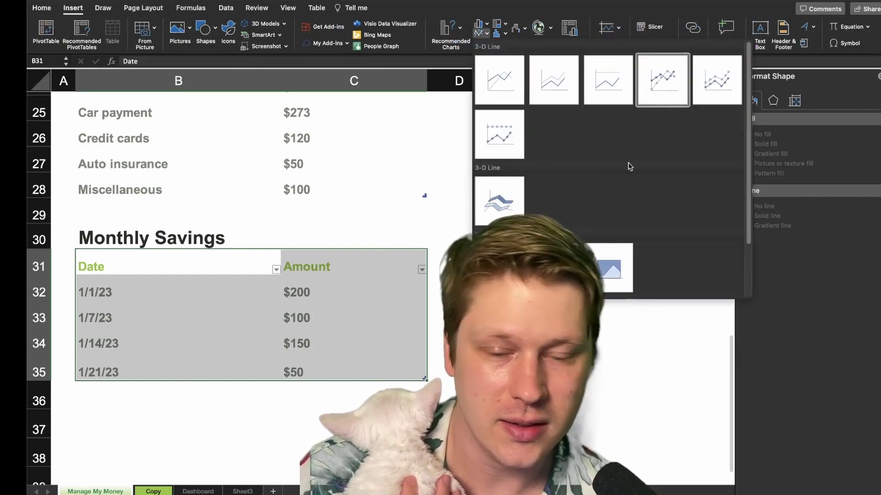
pyautogui.click(662, 80)
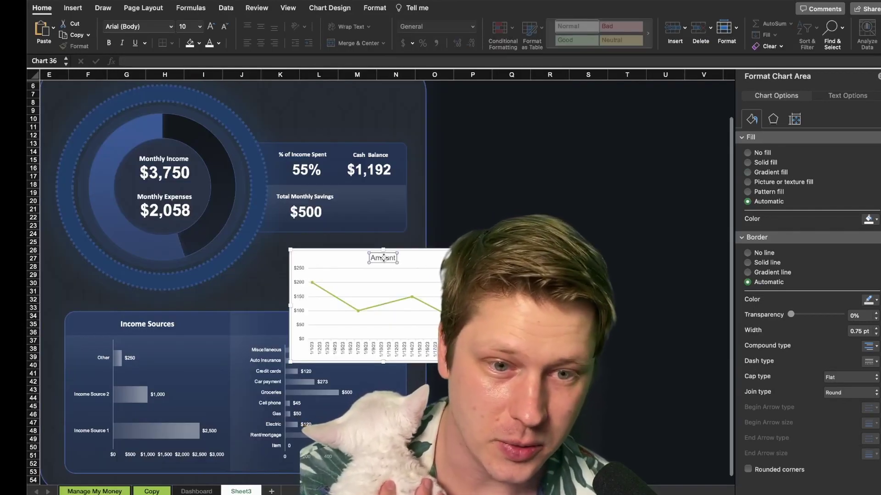
# Remove the Amount title and both axes, then shrink the line beside Total Monthly Savings $500.
pyautogui.click(374, 356)
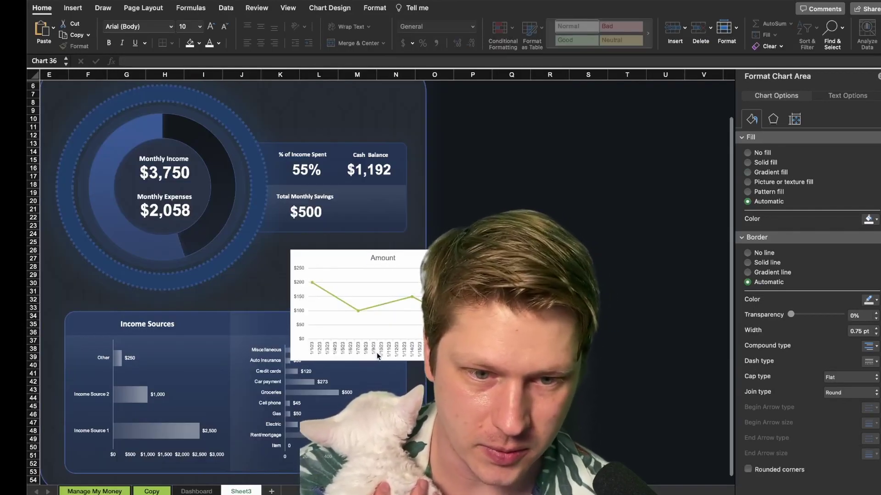
pyautogui.press('Delete')
pyautogui.click(373, 351)
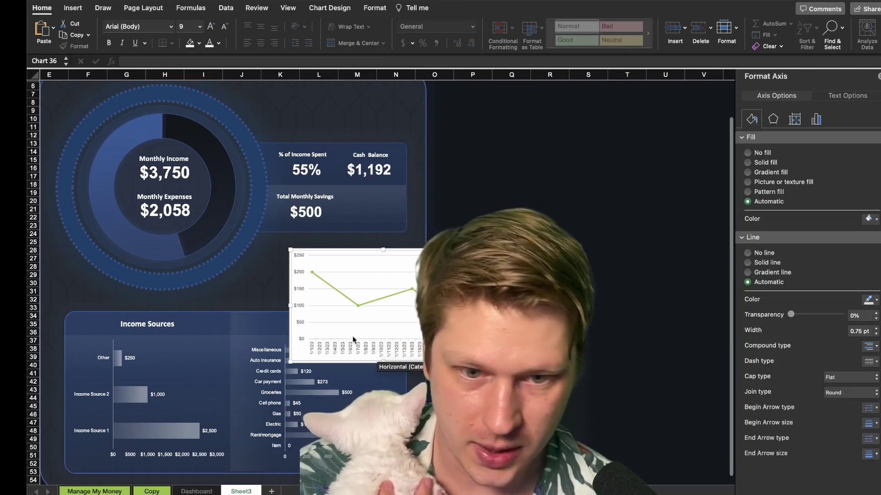
pyautogui.click(302, 306)
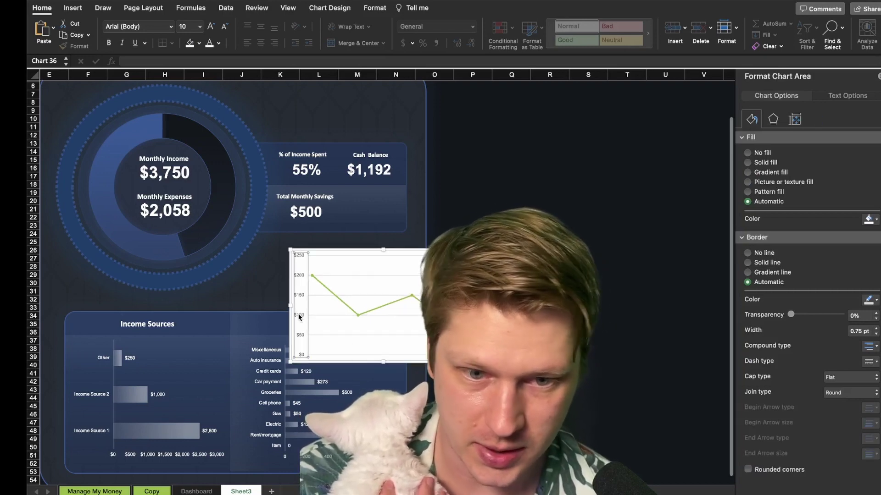
pyautogui.click(304, 315)
pyautogui.click(312, 314)
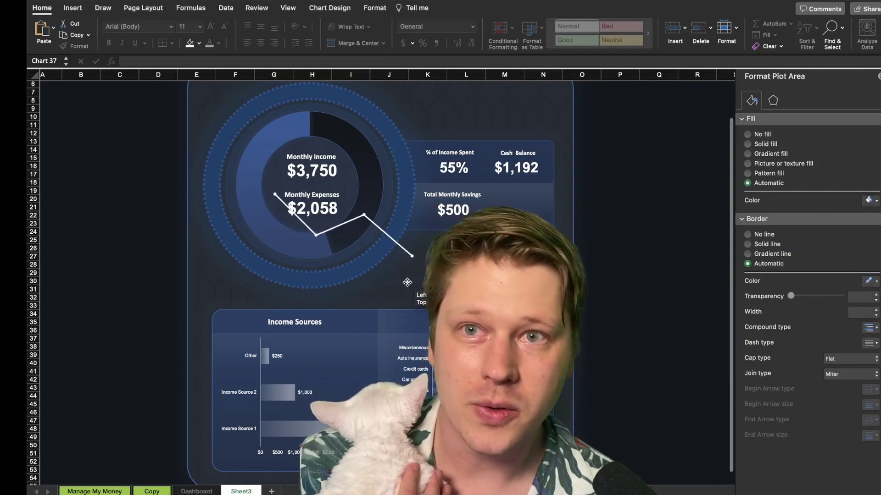
pyautogui.moveTo(407, 282); pyautogui.dragTo(535, 230)
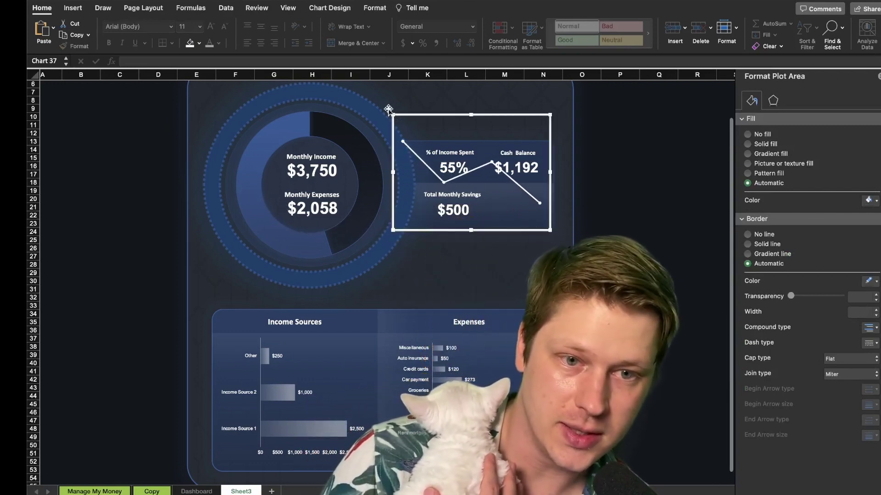
pyautogui.moveTo(392, 115); pyautogui.dragTo(476, 184)
pyautogui.click(521, 243)
pyautogui.scroll(-1, 522, 243)
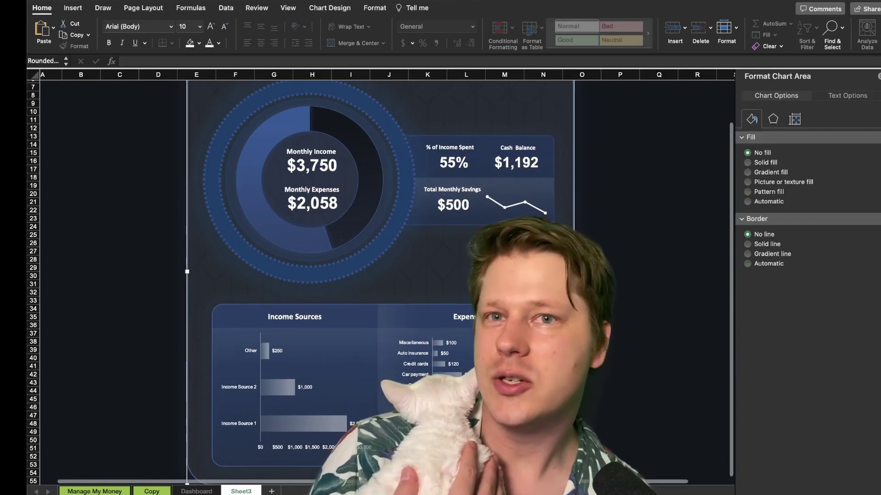
pyautogui.scroll(2, 380, 283)
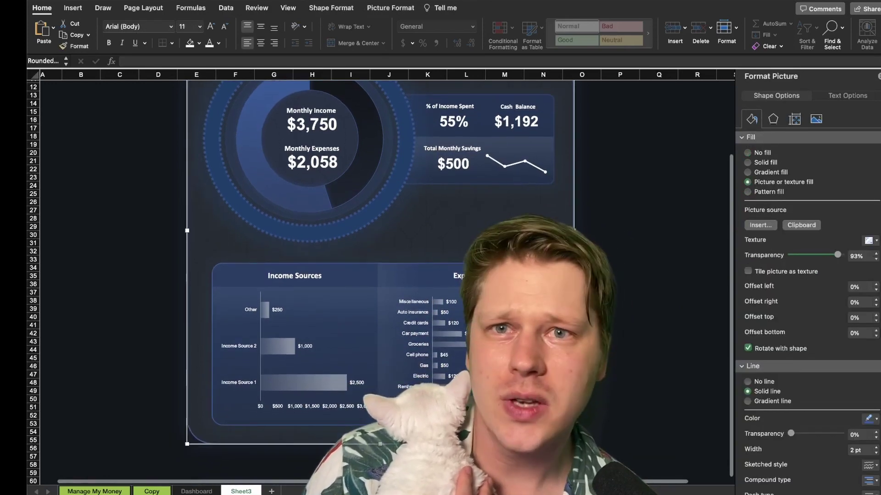
pyautogui.hscroll(2, 380, 282)
pyautogui.hscroll(3, 379, 282)
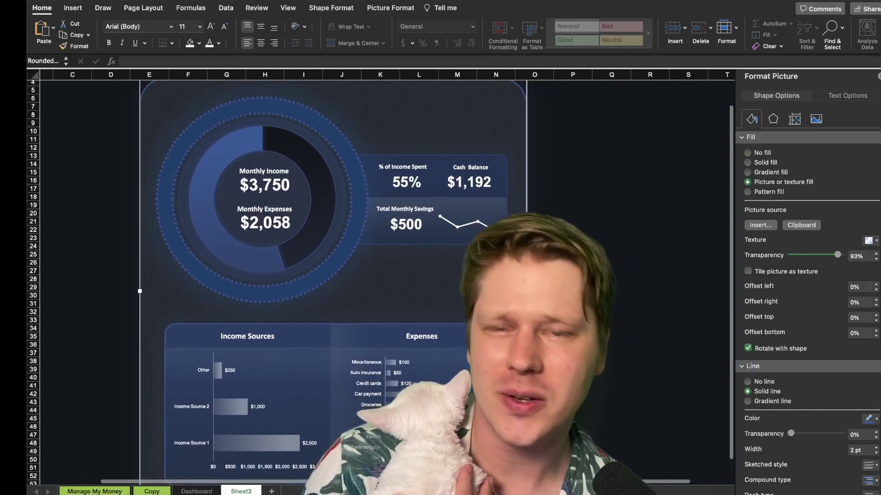
pyautogui.scroll(-5, 380, 282)
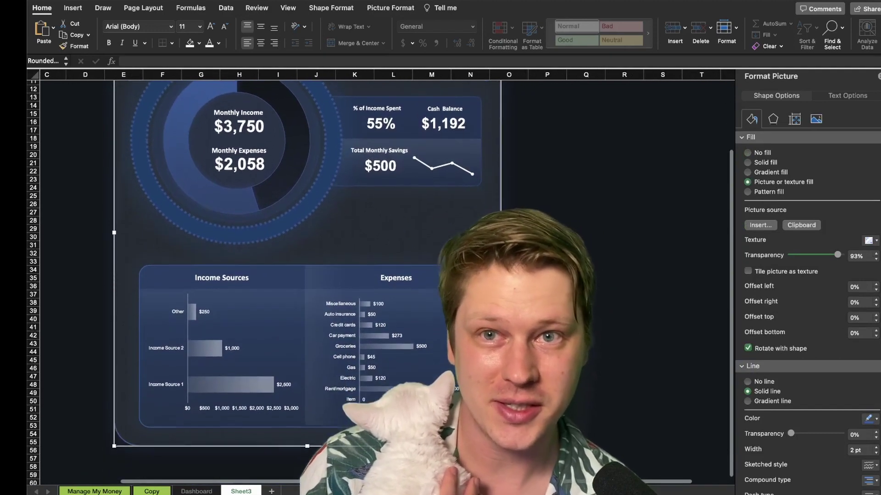
pyautogui.press('Escape')
pyautogui.scroll(3, 469, 315)
pyautogui.hscroll(-2, 469, 315)
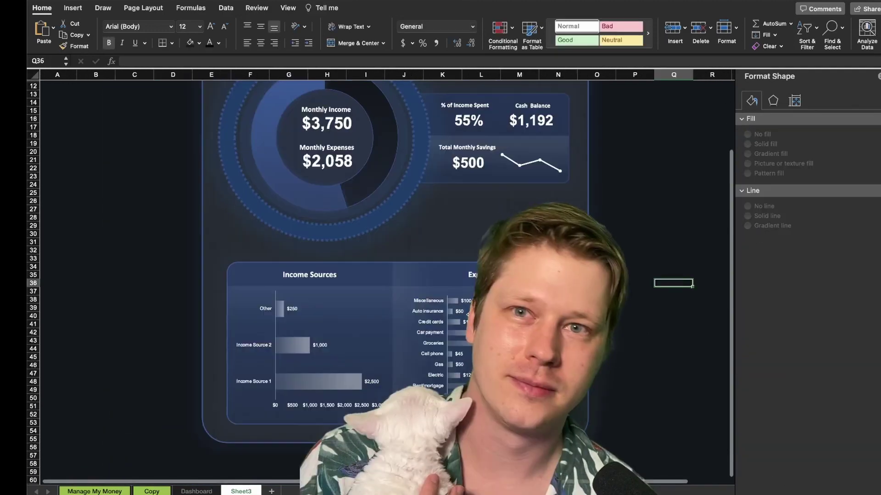
pyautogui.scroll(-5, 469, 315)
pyautogui.scroll(8, 469, 315)
pyautogui.hscroll(-2, 469, 315)
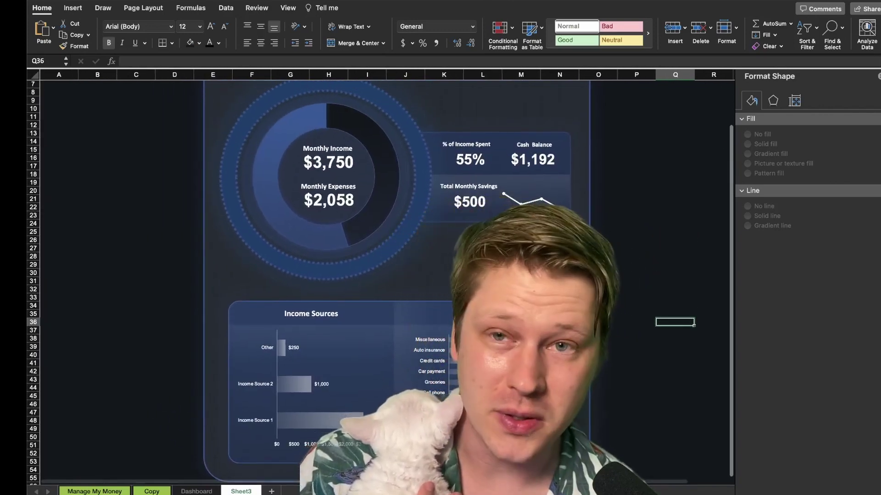
pyautogui.scroll(-1, 469, 315)
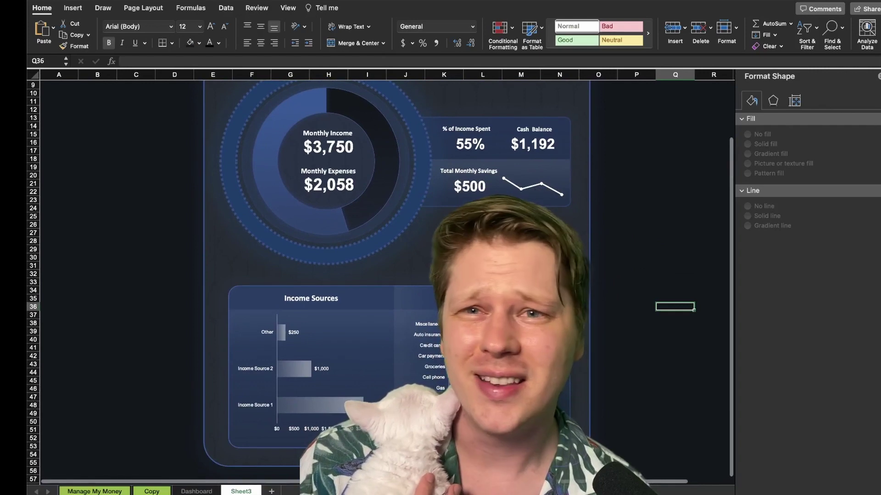
pyautogui.scroll(2, 380, 282)
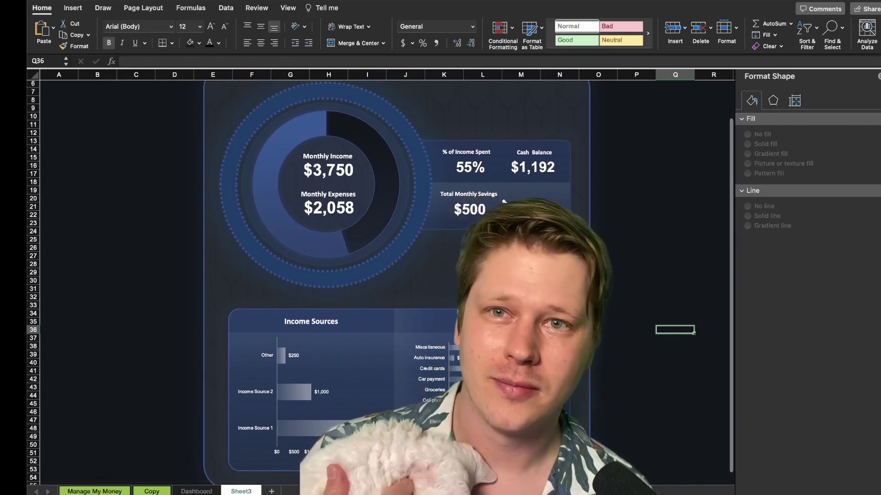
pyautogui.scroll(-2, 380, 282)
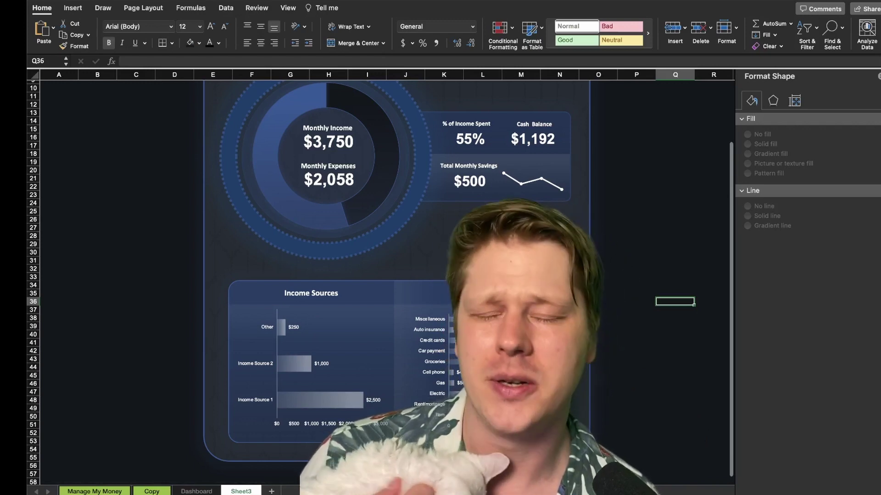
pyautogui.scroll(1, 380, 282)
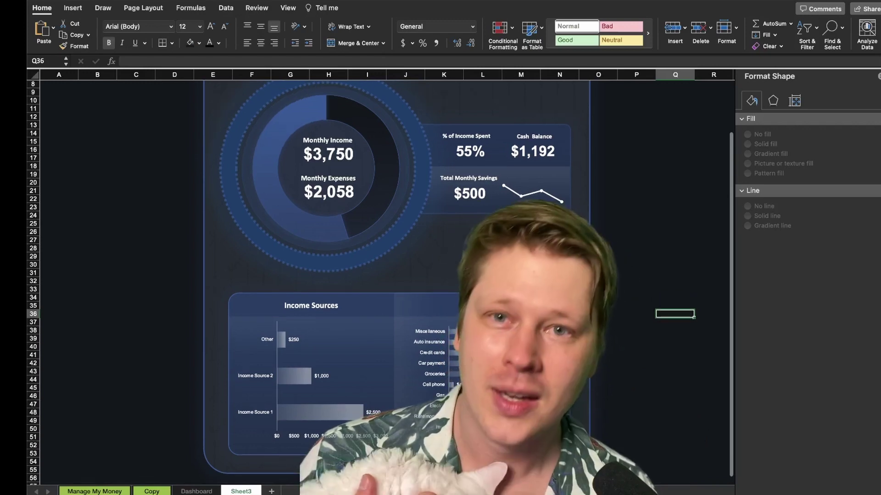